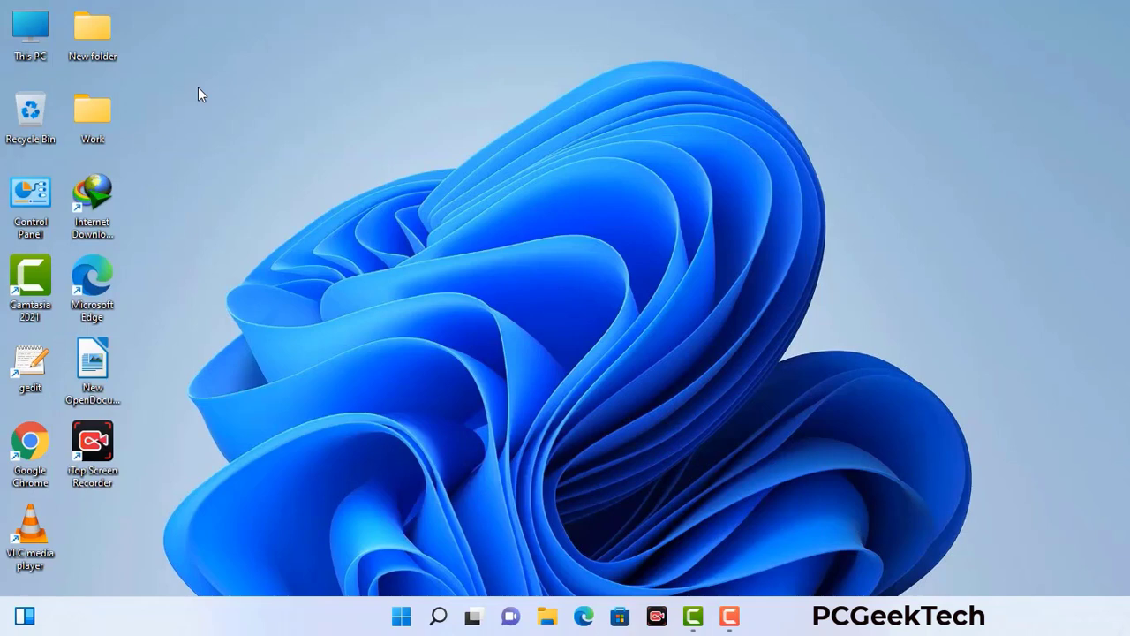
Launch System Configuration by running msconfig from the Run dialog.
key(super+r)
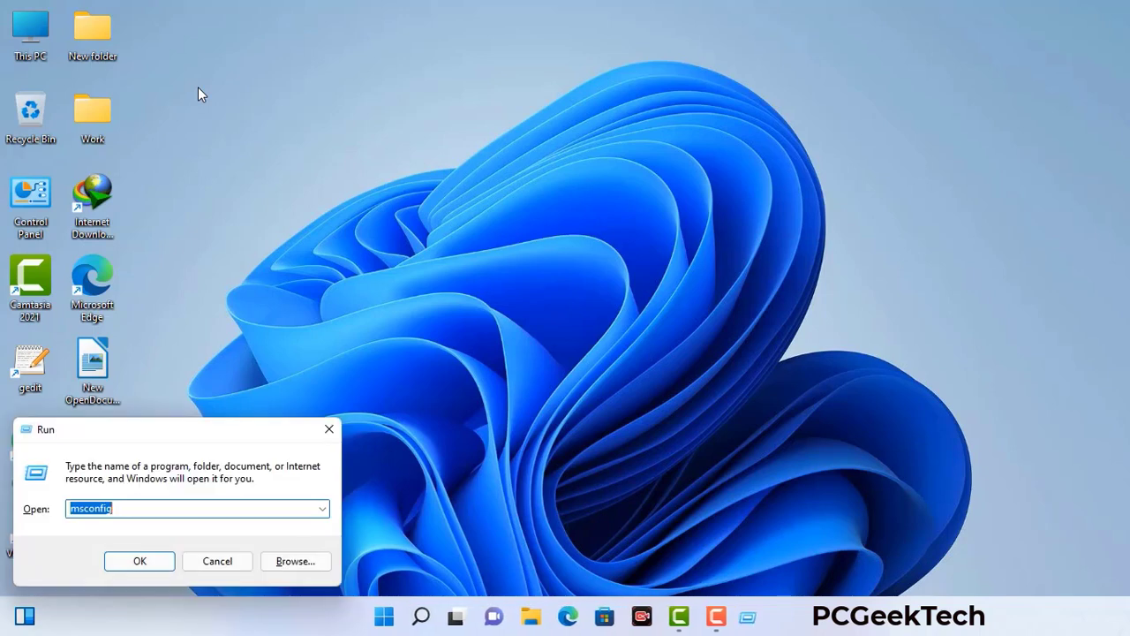
drag(192, 431, 497, 140)
click(449, 220)
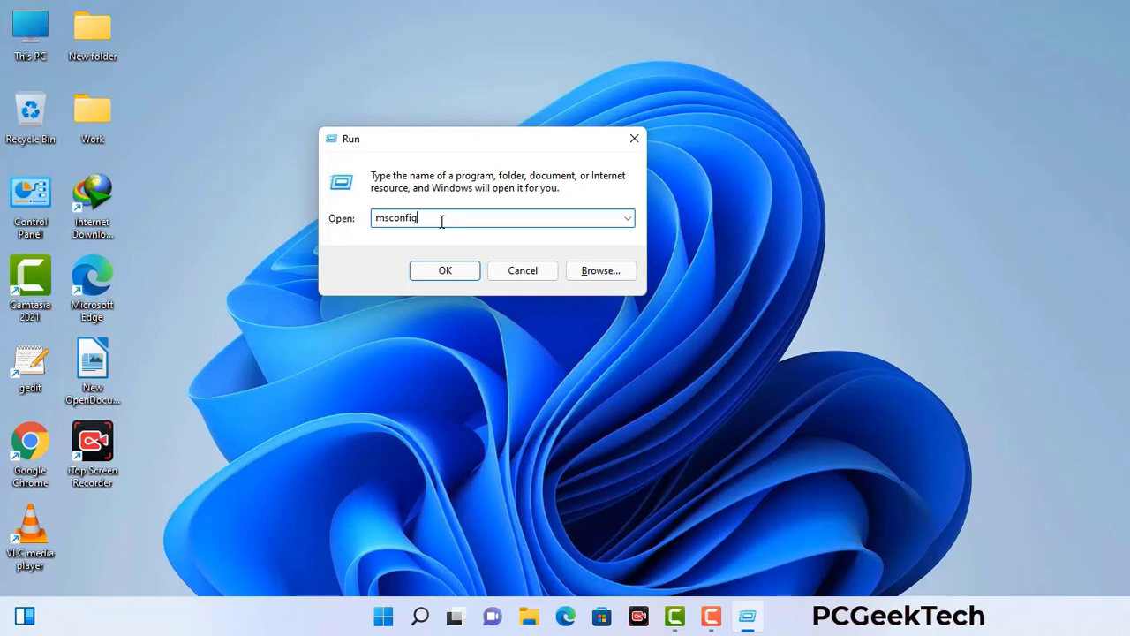
click(437, 276)
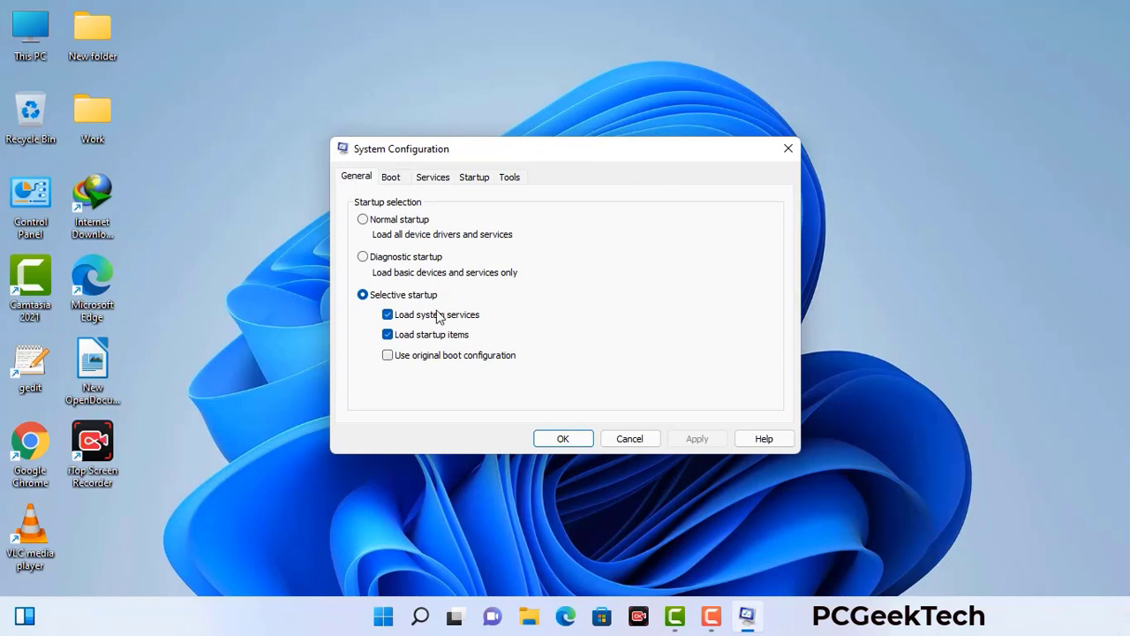
Enable Safe boot with the Network option, apply it, and restart into Safe Mode.
click(394, 181)
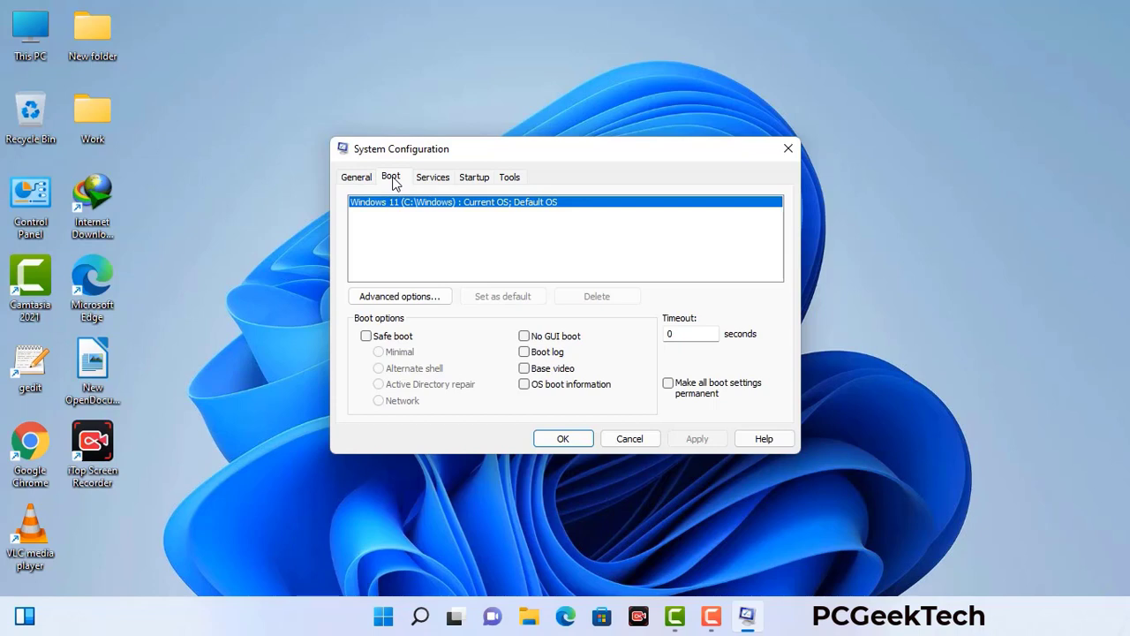
click(364, 337)
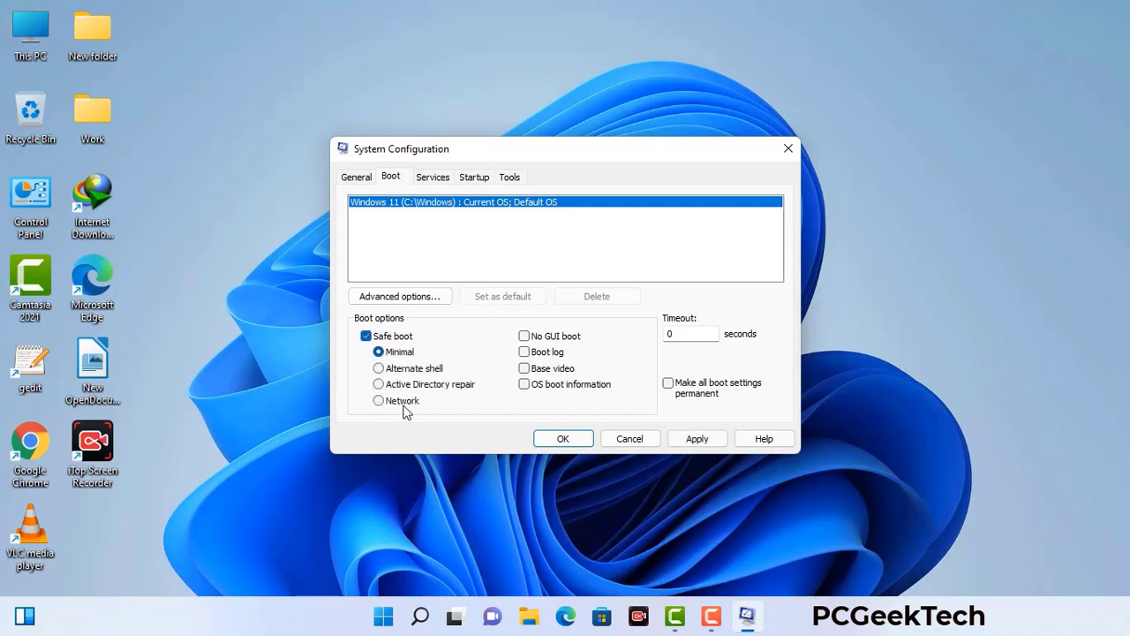
click(402, 401)
click(696, 439)
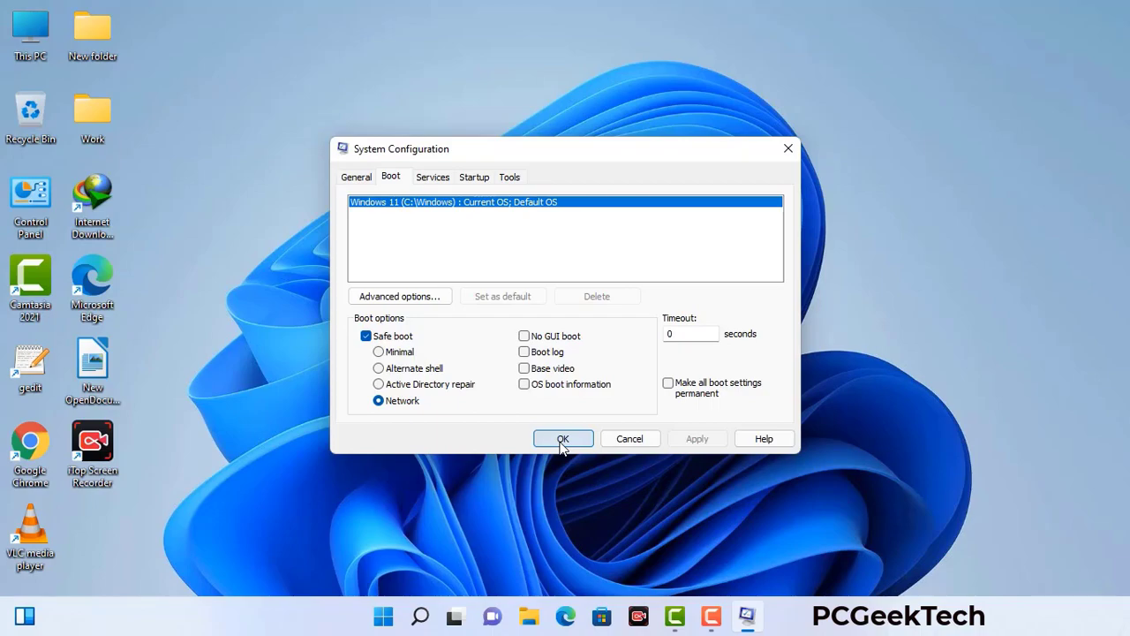
click(563, 439)
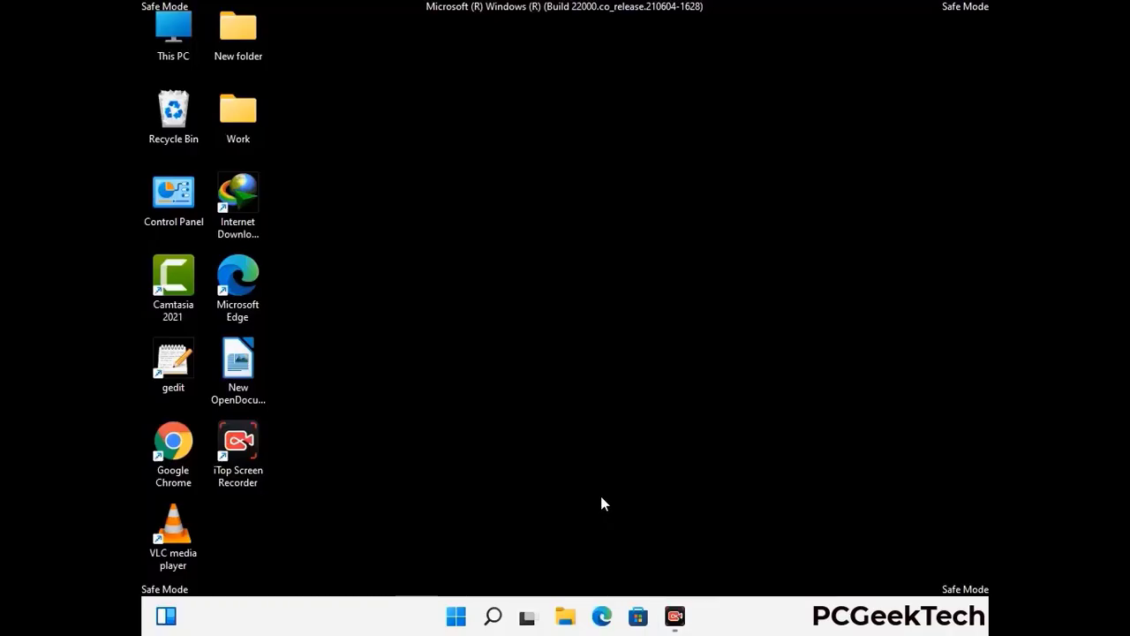
Turn on 'Show hidden files, folders, and drives' in File Explorer Options, then close Control Panel.
double_click(174, 208)
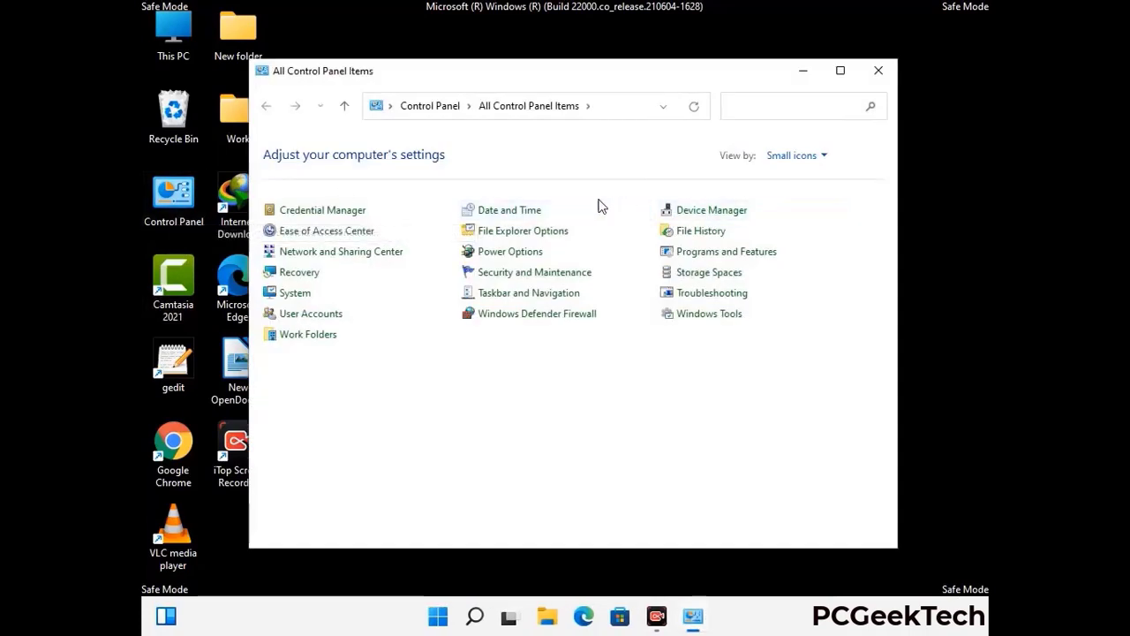
click(544, 232)
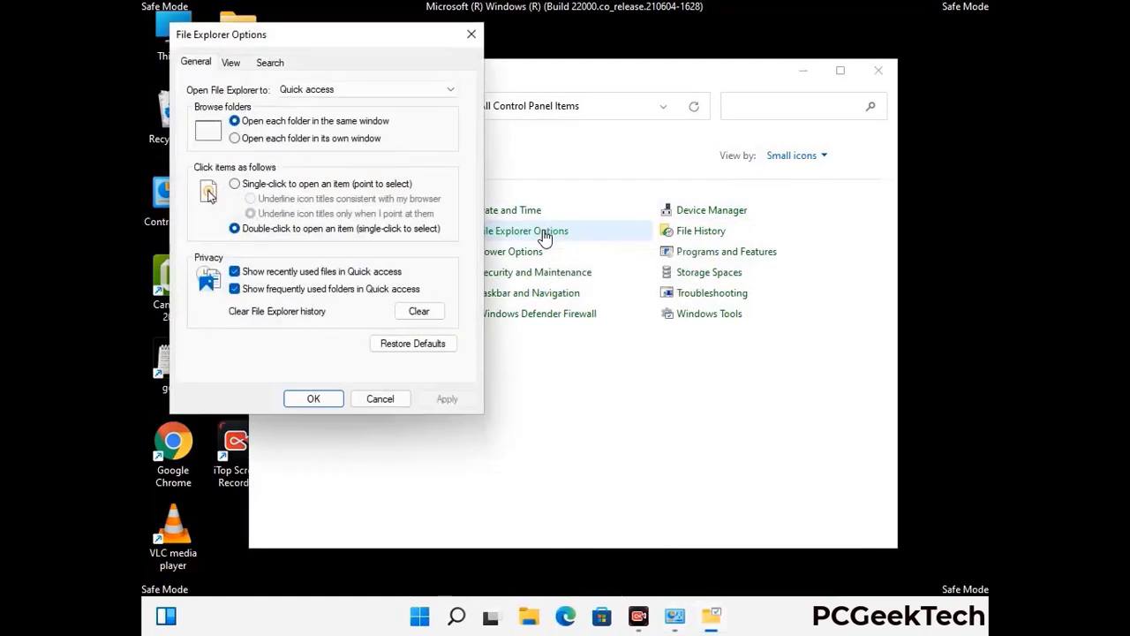
click(231, 63)
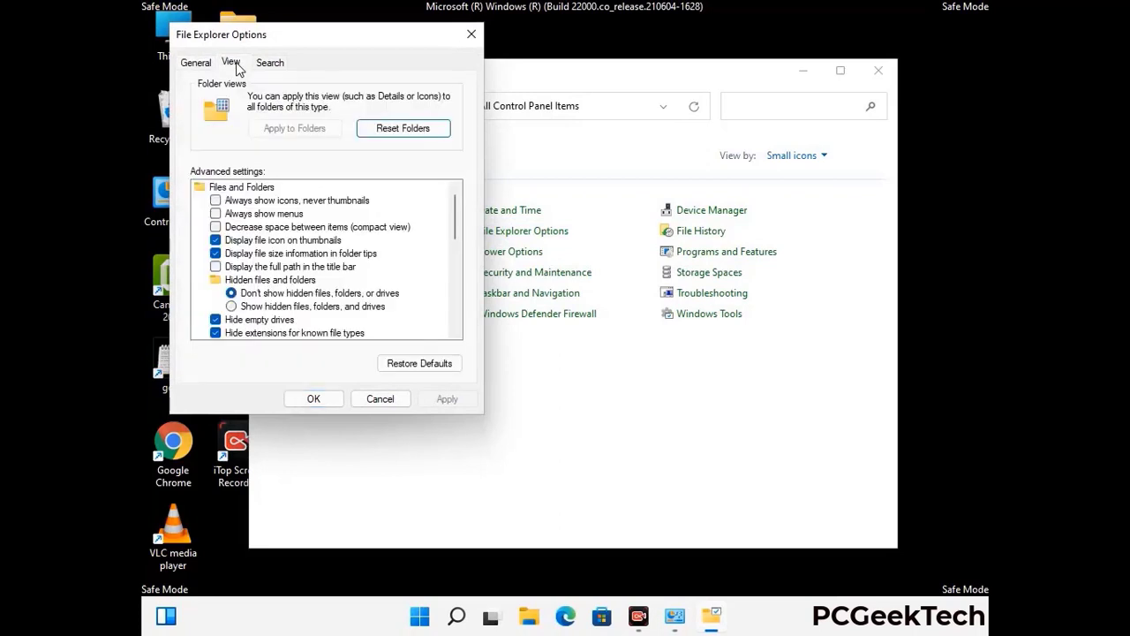
click(233, 307)
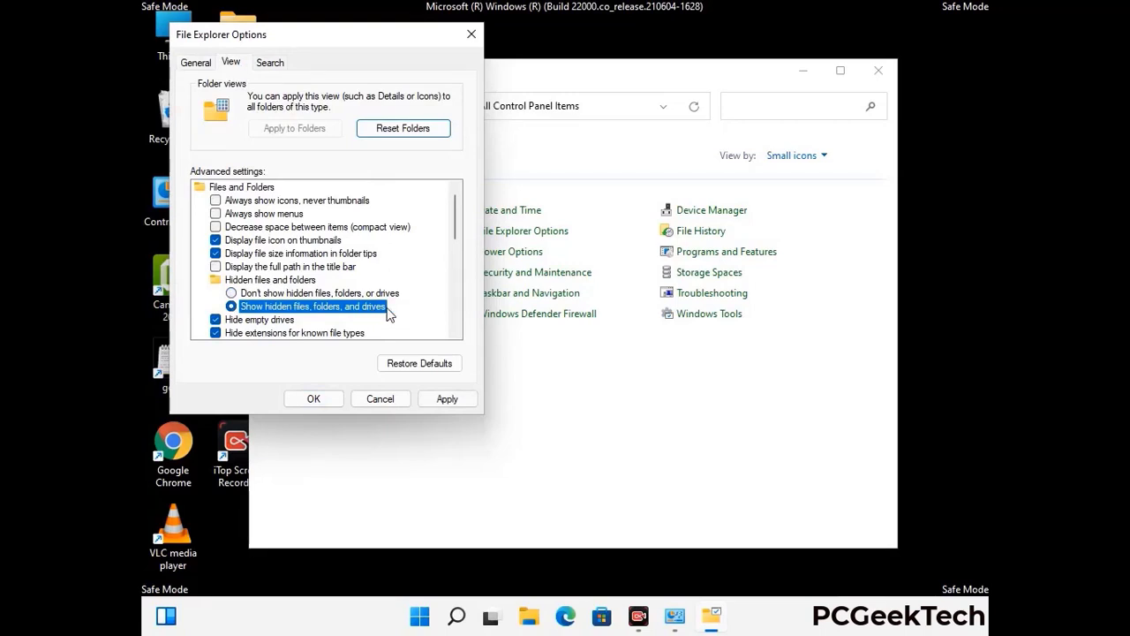
click(446, 401)
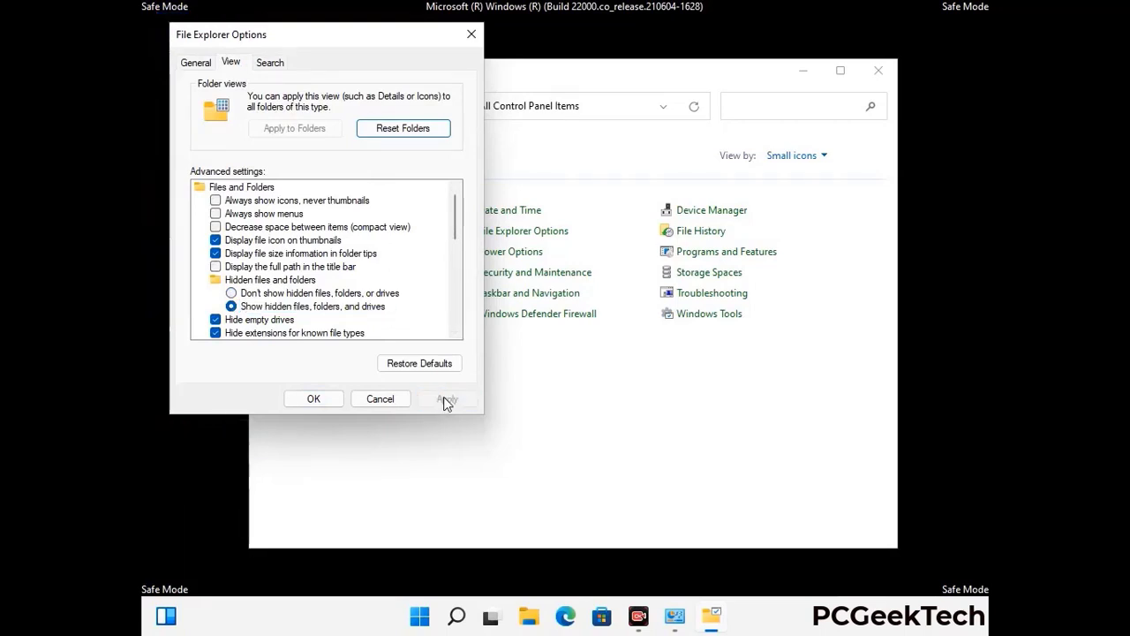
click(297, 402)
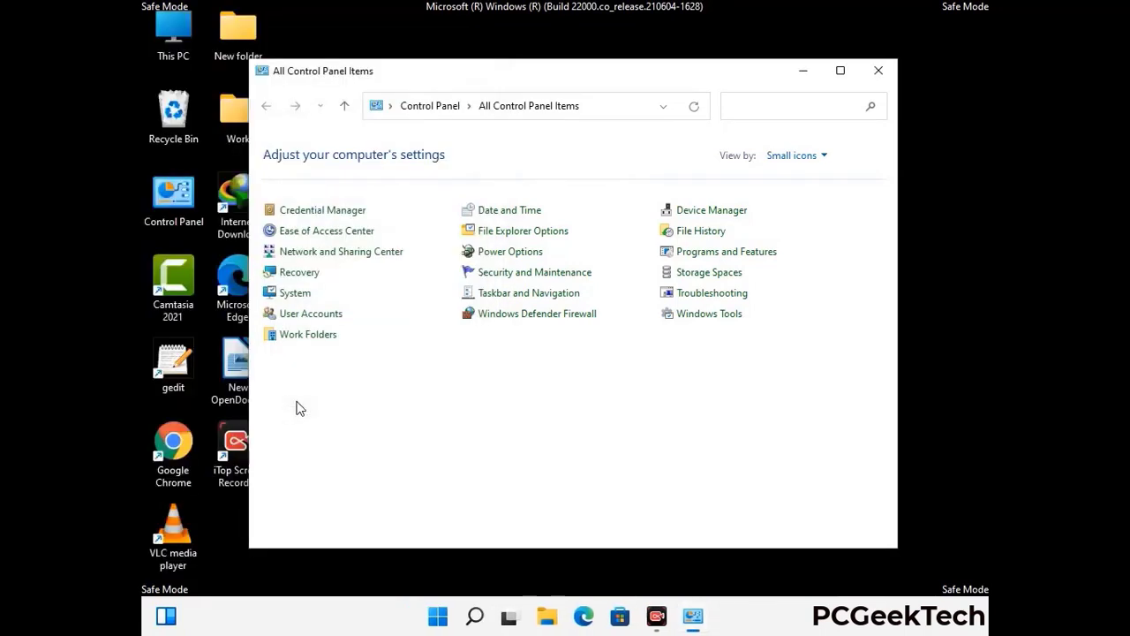
click(875, 76)
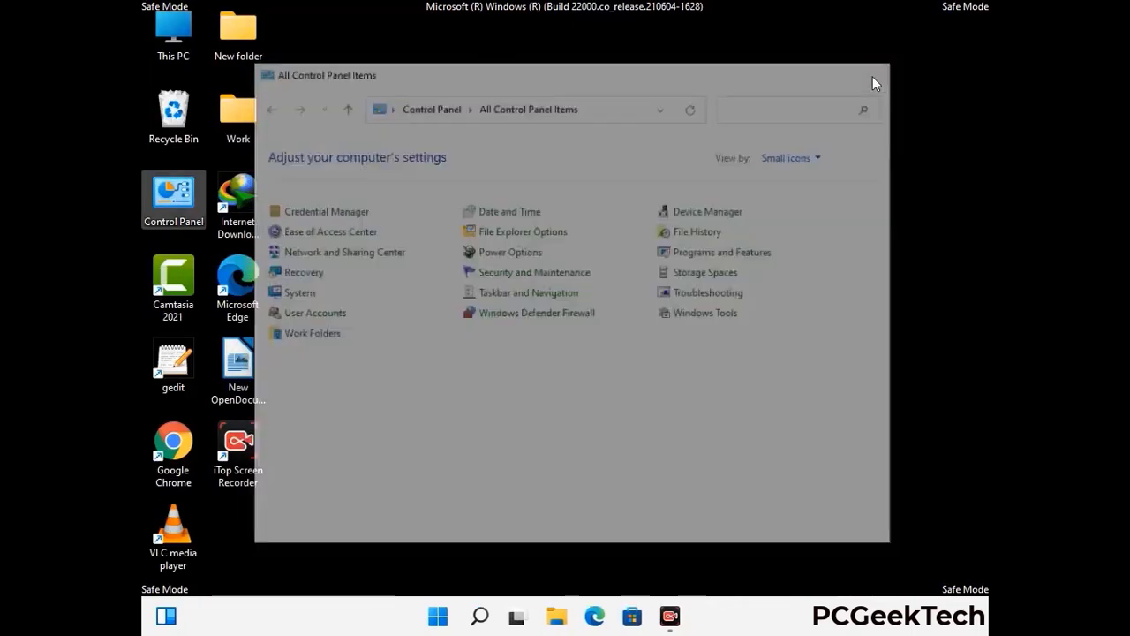
Browse from This PC to C:\Windows\System32\drivers\etc.
double_click(168, 55)
click(495, 386)
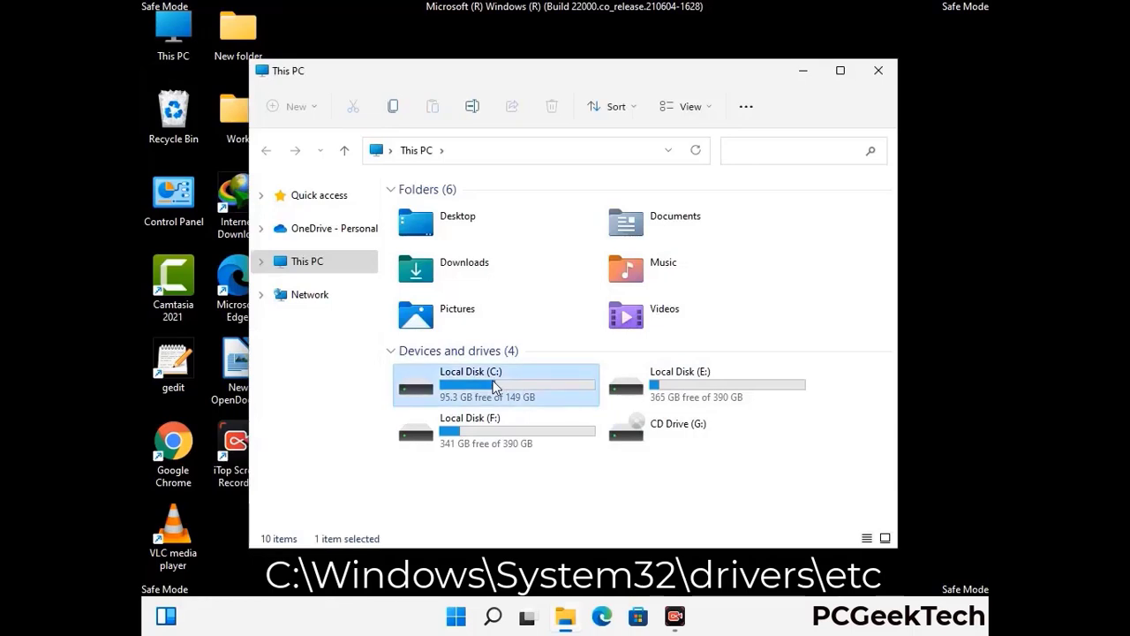
double_click(495, 387)
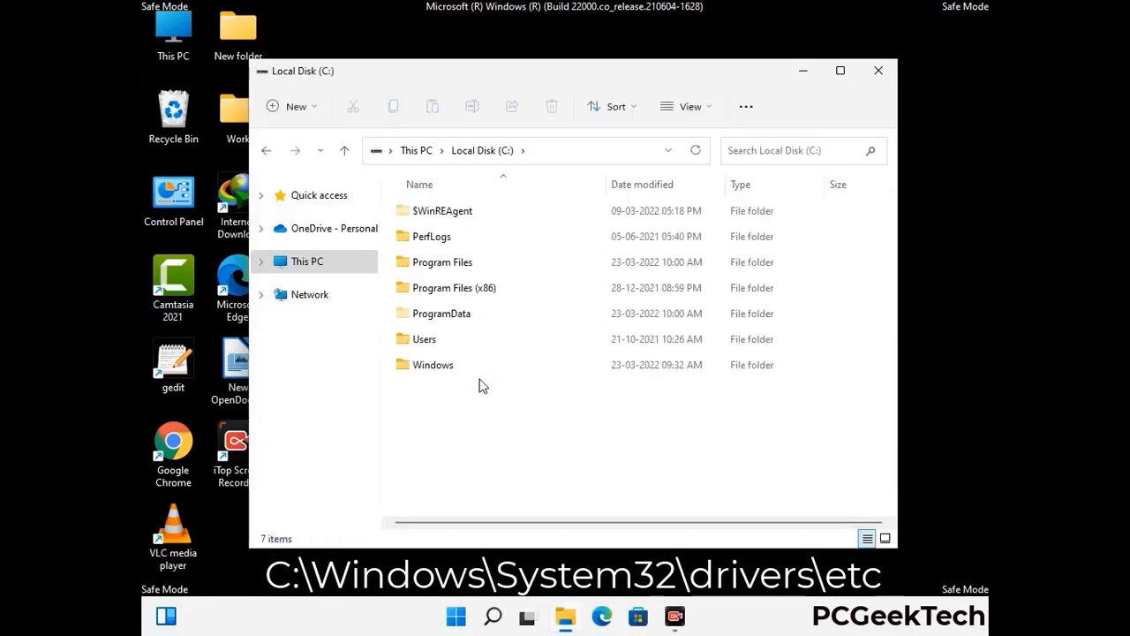
double_click(425, 369)
scroll(559, 382, down, 6)
scroll(560, 381, down, 12)
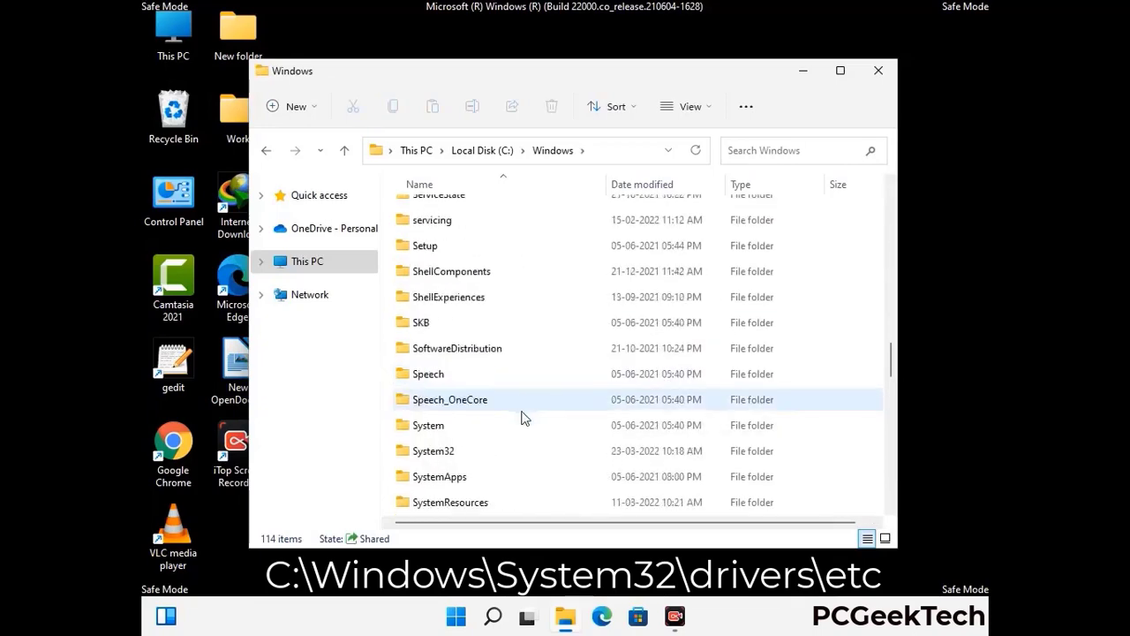
scroll(521, 416, down, 1)
double_click(434, 372)
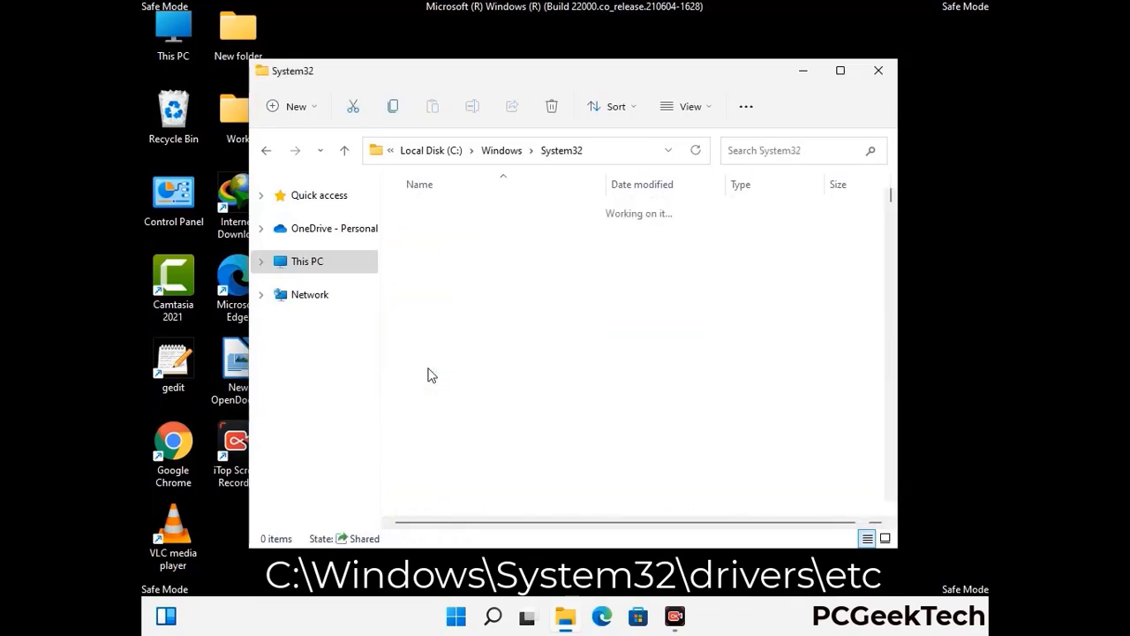
scroll(484, 385, down, 5)
double_click(438, 492)
double_click(419, 262)
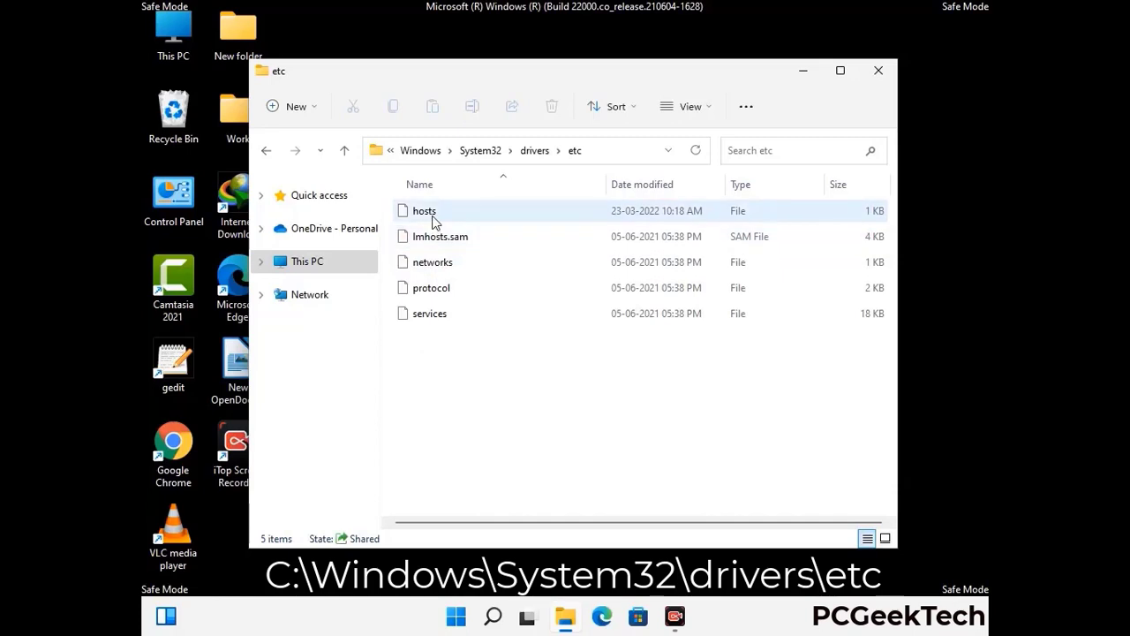
Open the hosts file with Notepad.
click(434, 223)
double_click(434, 221)
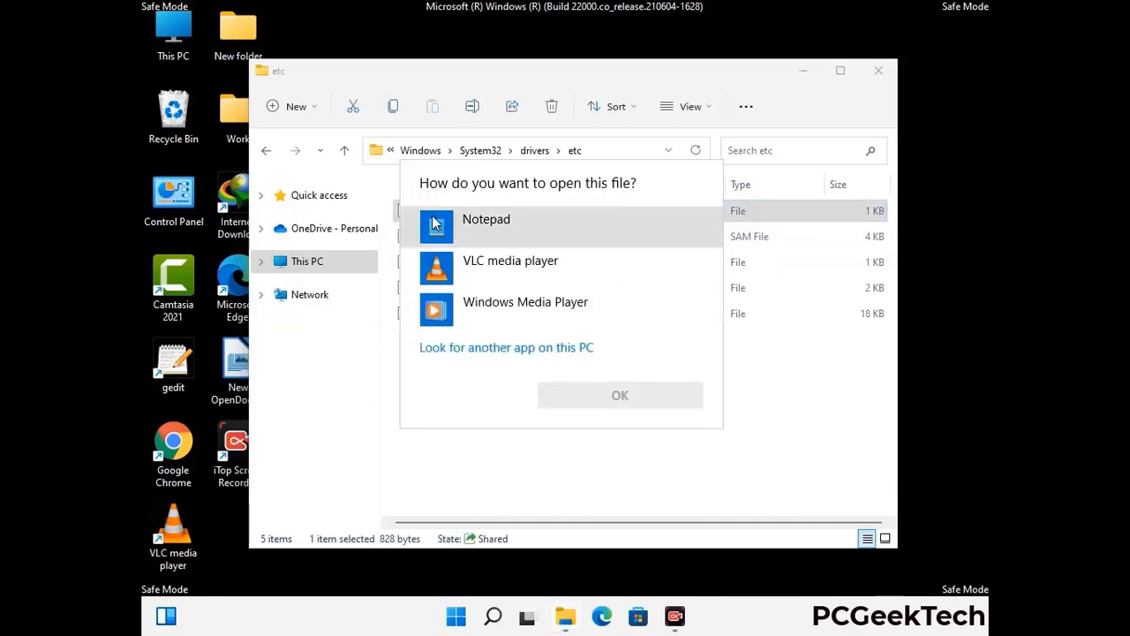
click(500, 223)
click(620, 394)
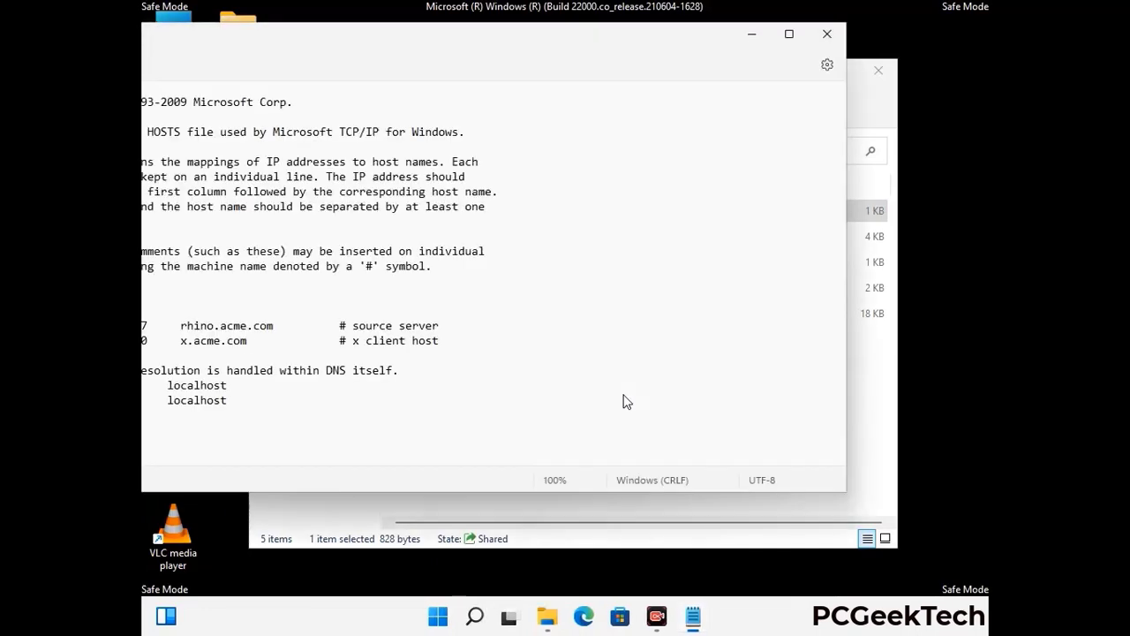
Add two blank lines after the last localhost line and save the hosts file.
drag(425, 42, 601, 51)
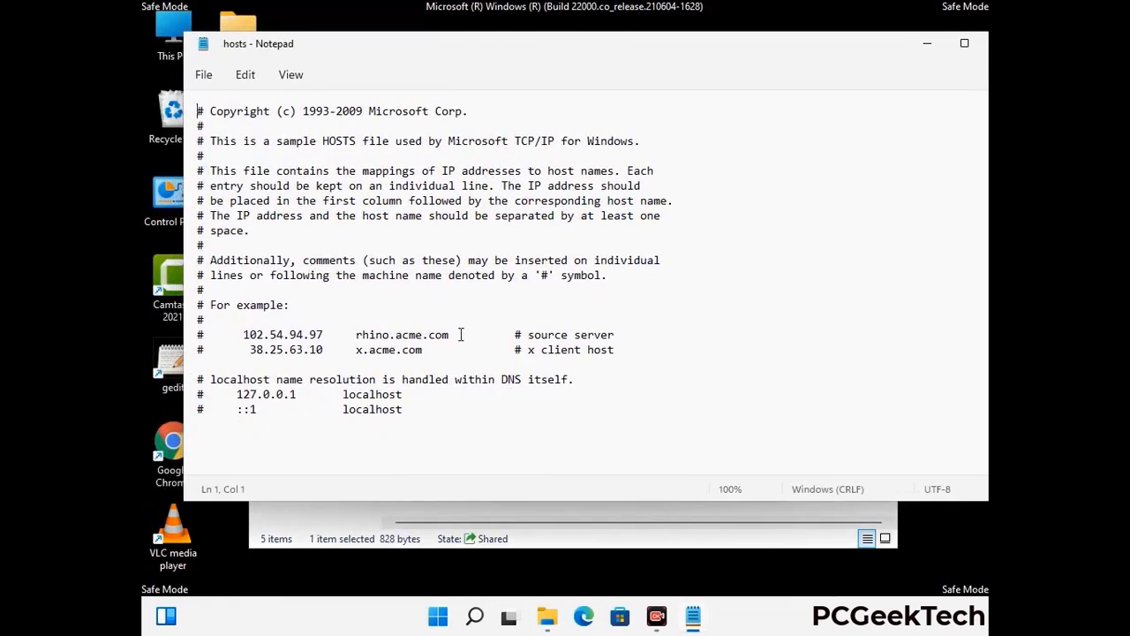
click(424, 415)
key(Return)
key(Return)
scroll(236, 246, down, 1)
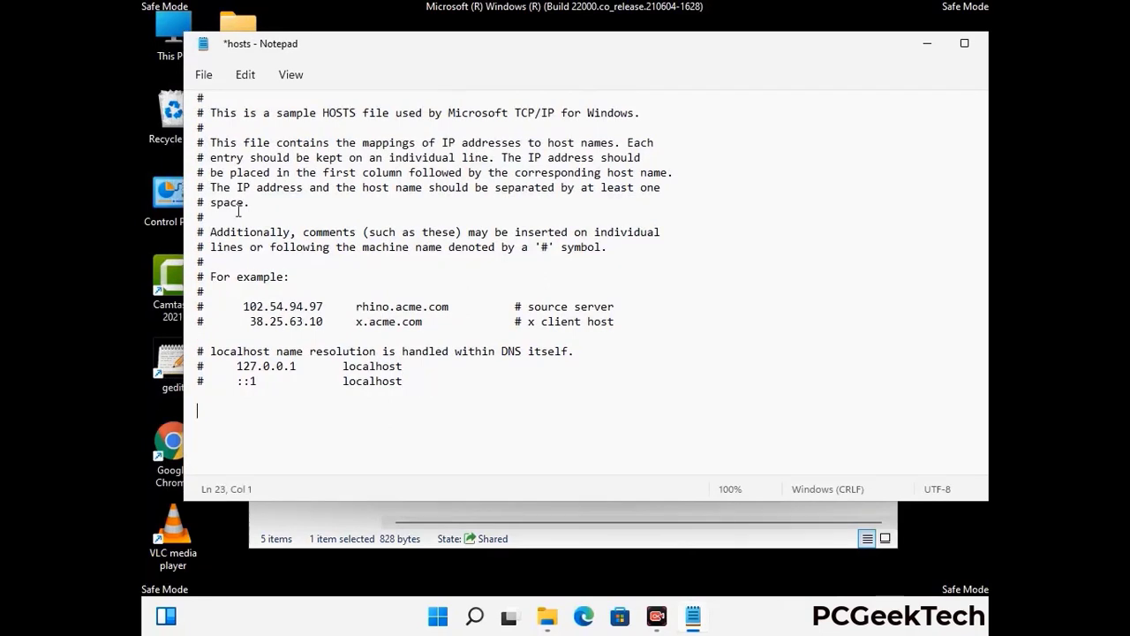
click(203, 74)
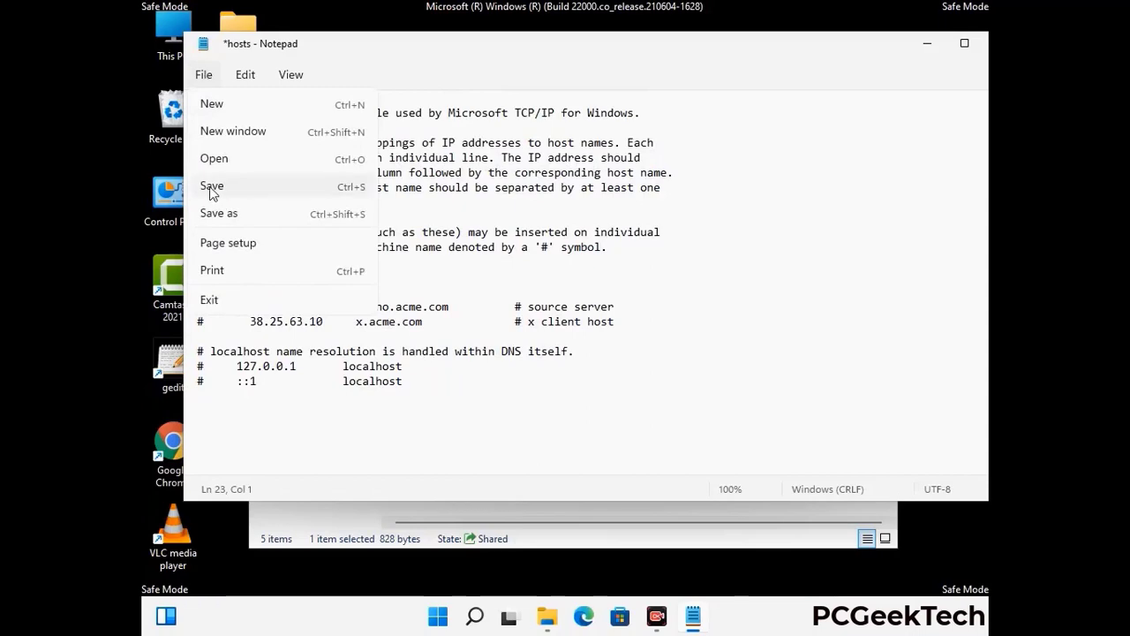
click(213, 186)
Close Notepad and the etc folder window.
drag(851, 35, 696, 35)
click(871, 43)
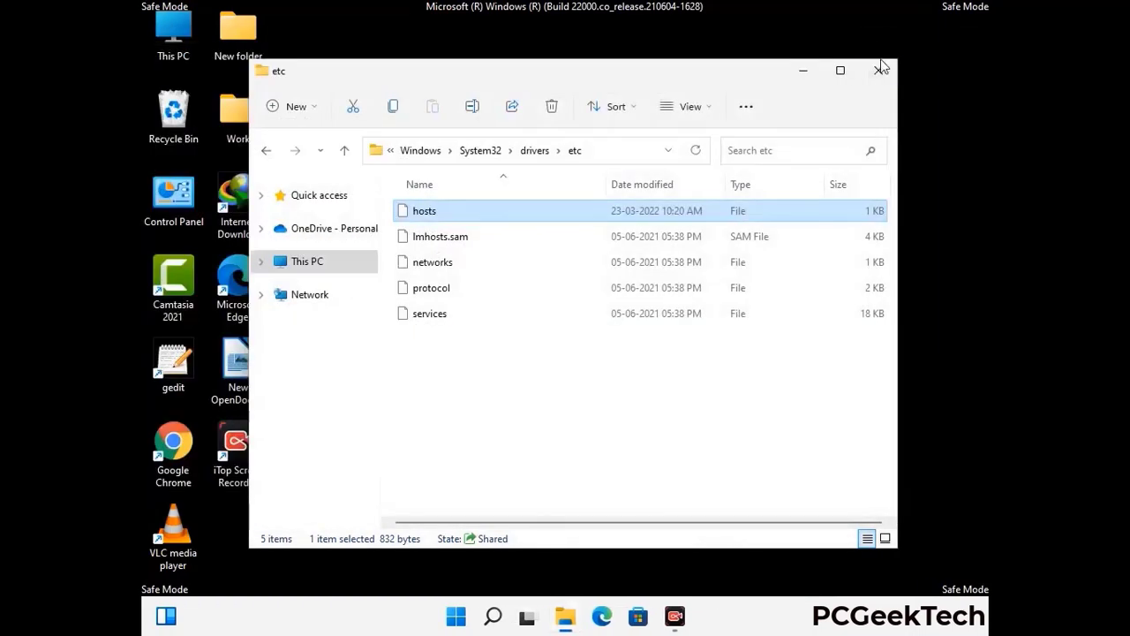
click(881, 69)
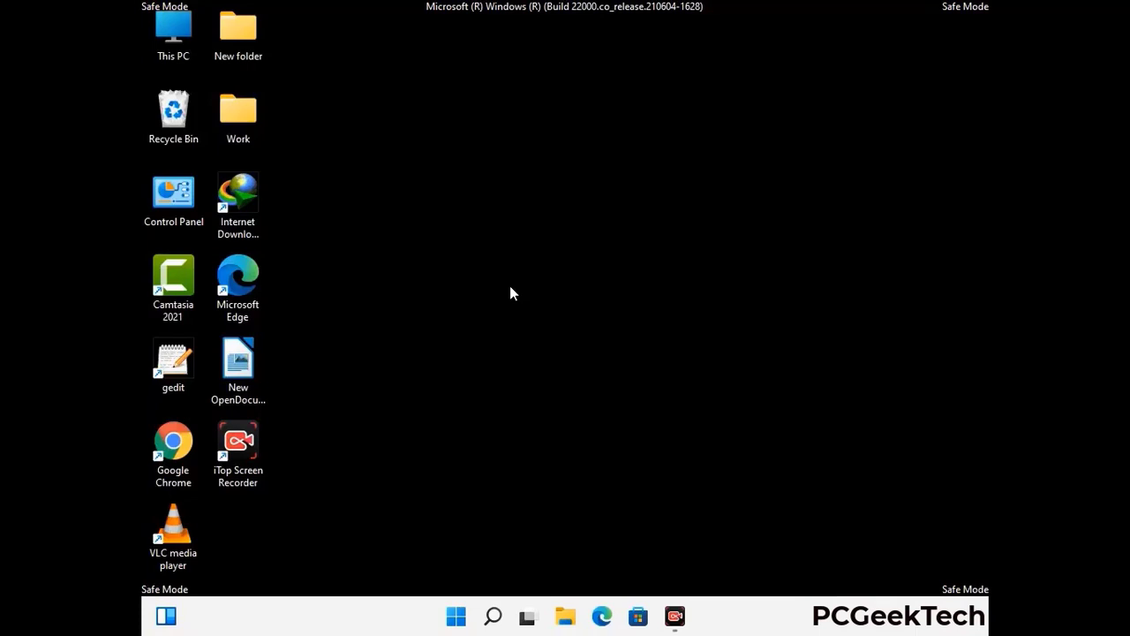
Run %appdata% to open the AppData\Roaming folder.
key(super+r)
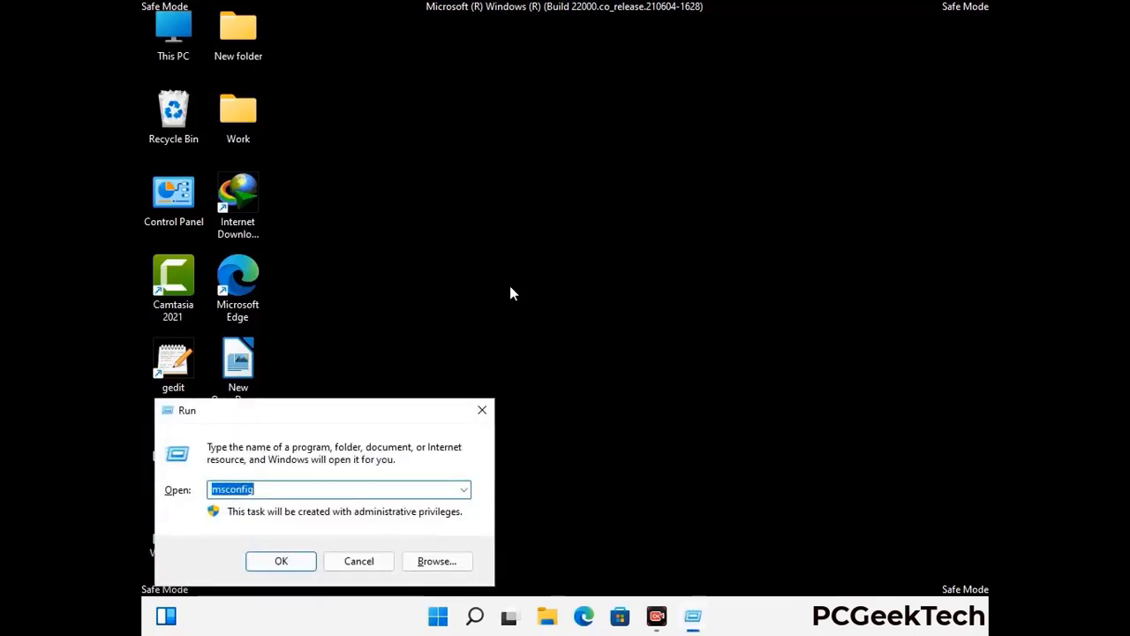
drag(325, 408, 527, 175)
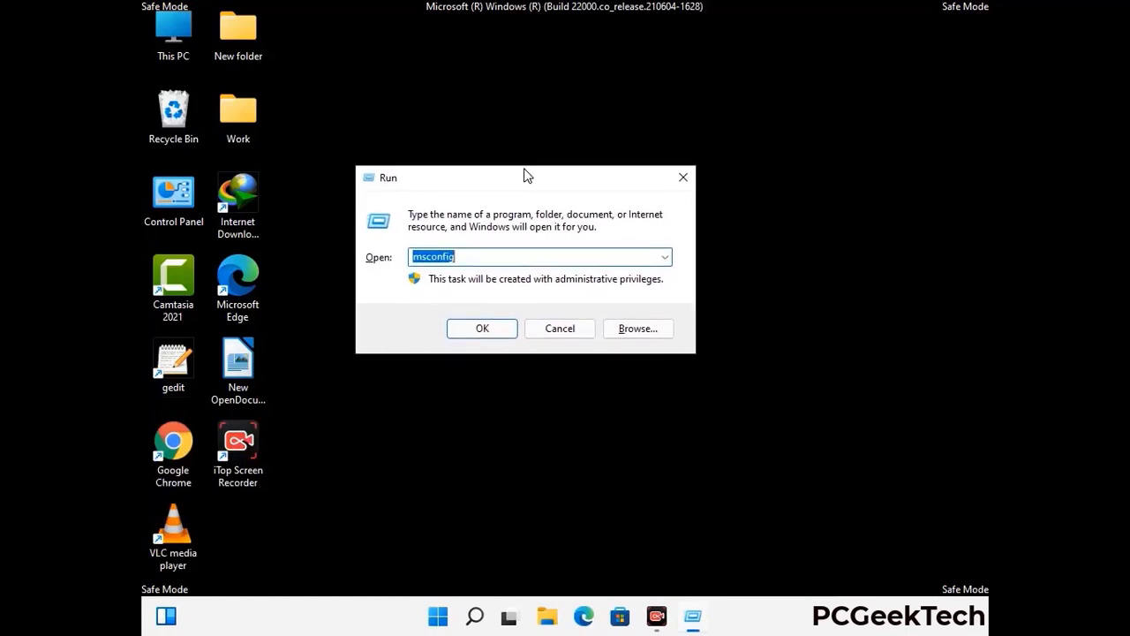
text(%)
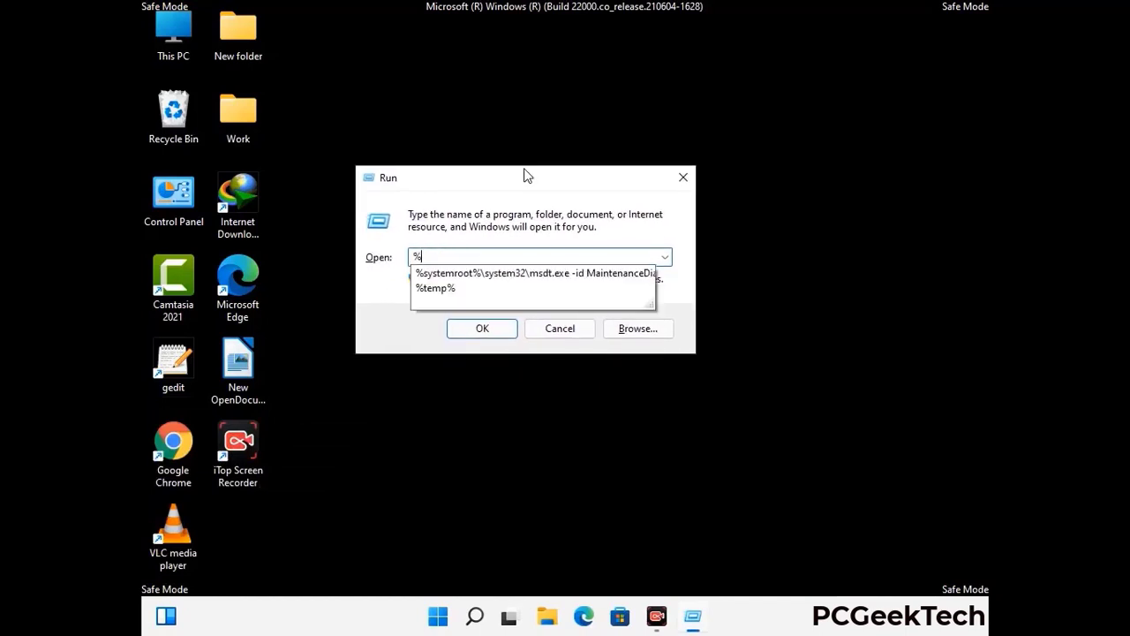
text(a)
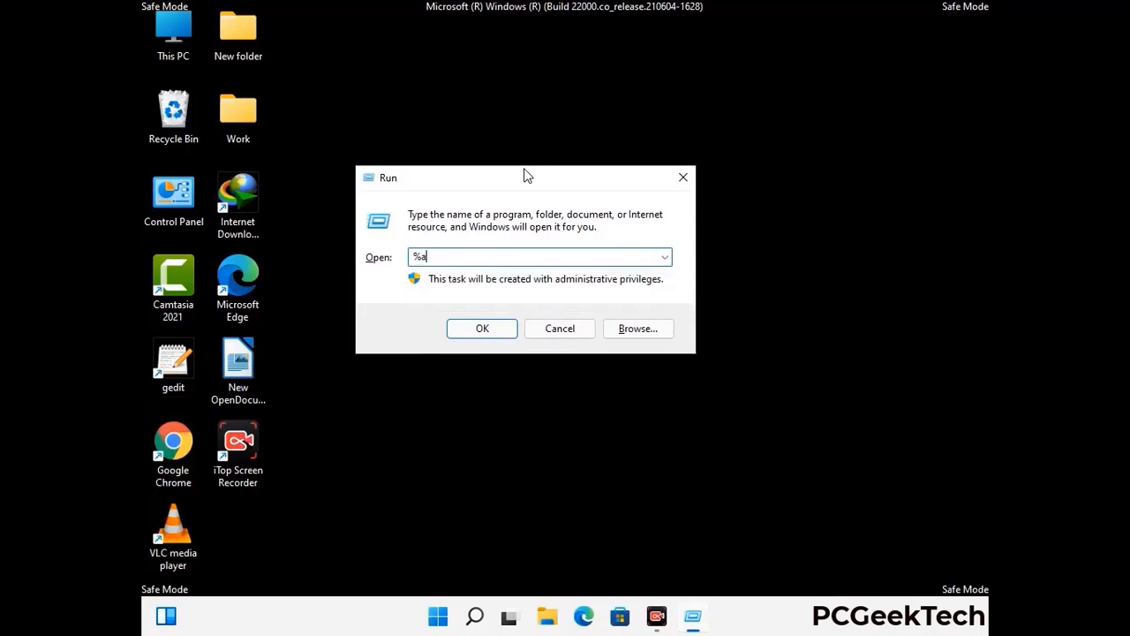
text(ppdata%)
key(Return)
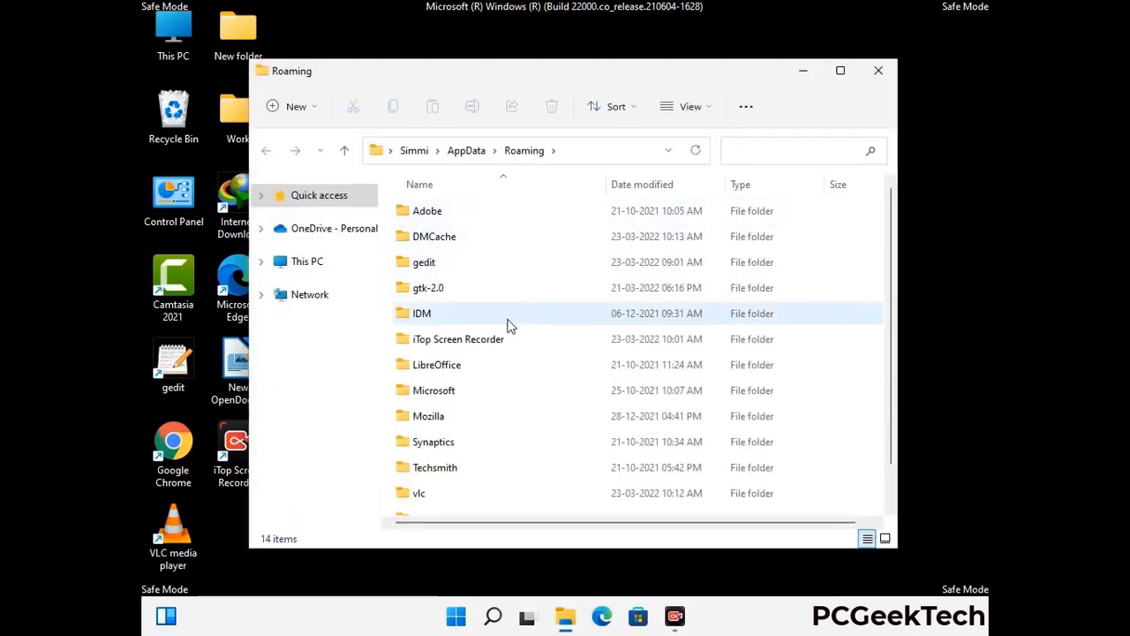
Delete the Zoom folder from AppData\Roaming.
scroll(530, 311, down, 1)
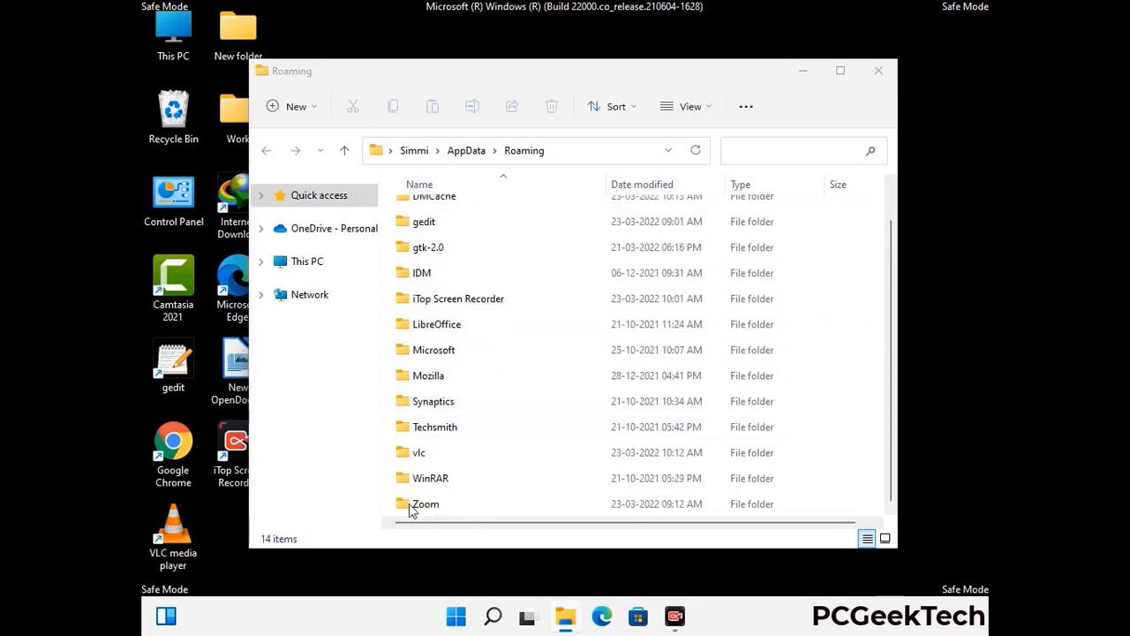
click(632, 498)
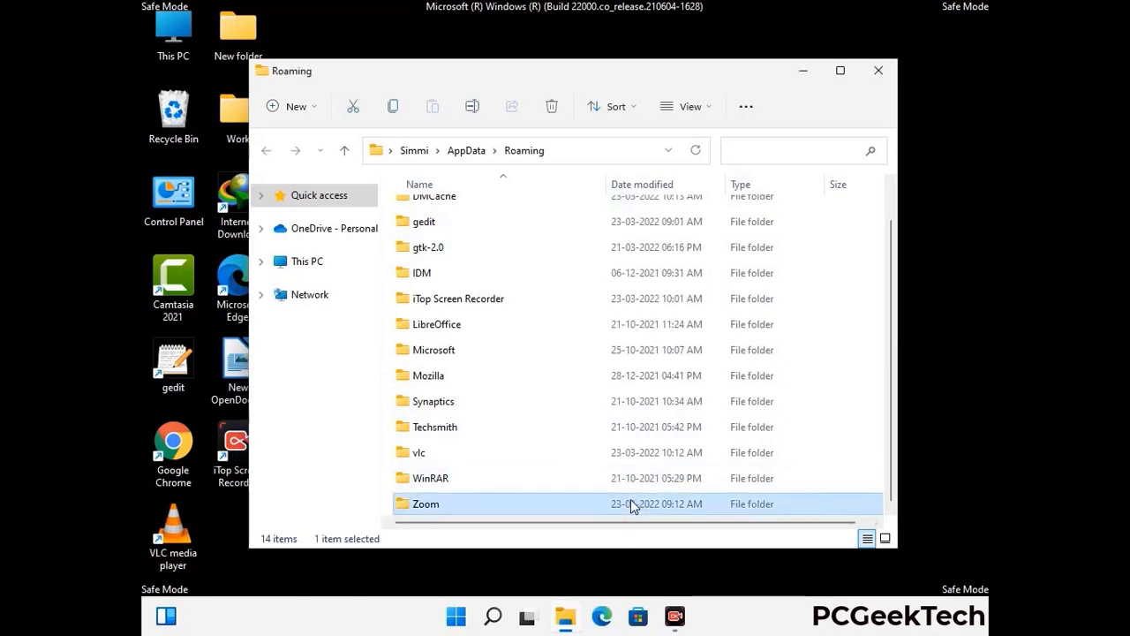
click(559, 113)
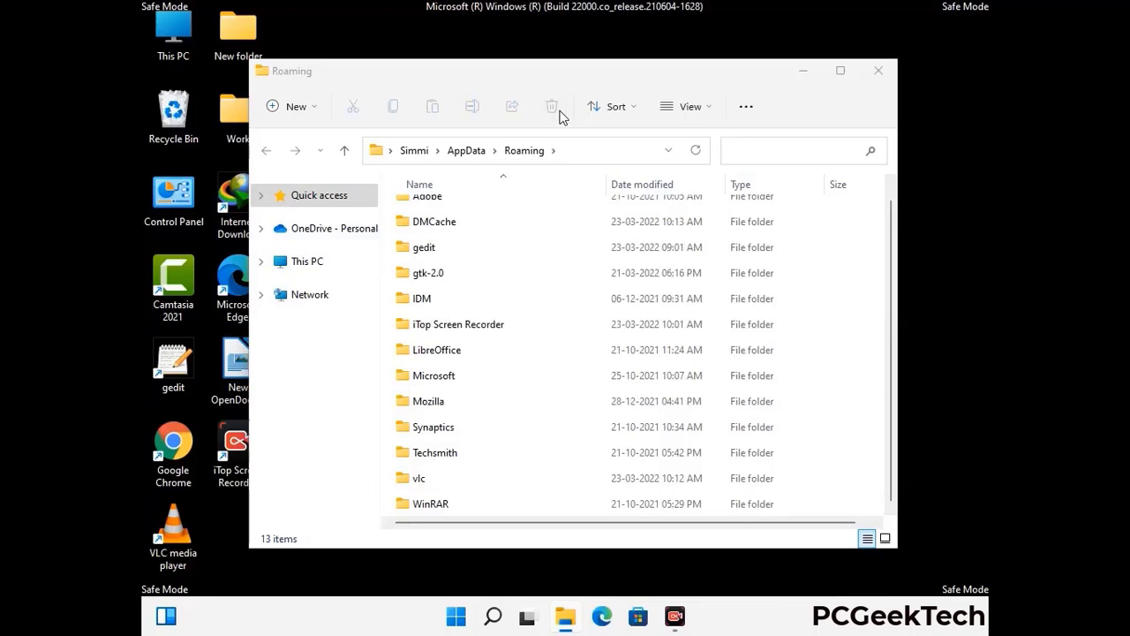
Close the Roaming window and run %LocalAppData% to open the Local folder.
click(877, 74)
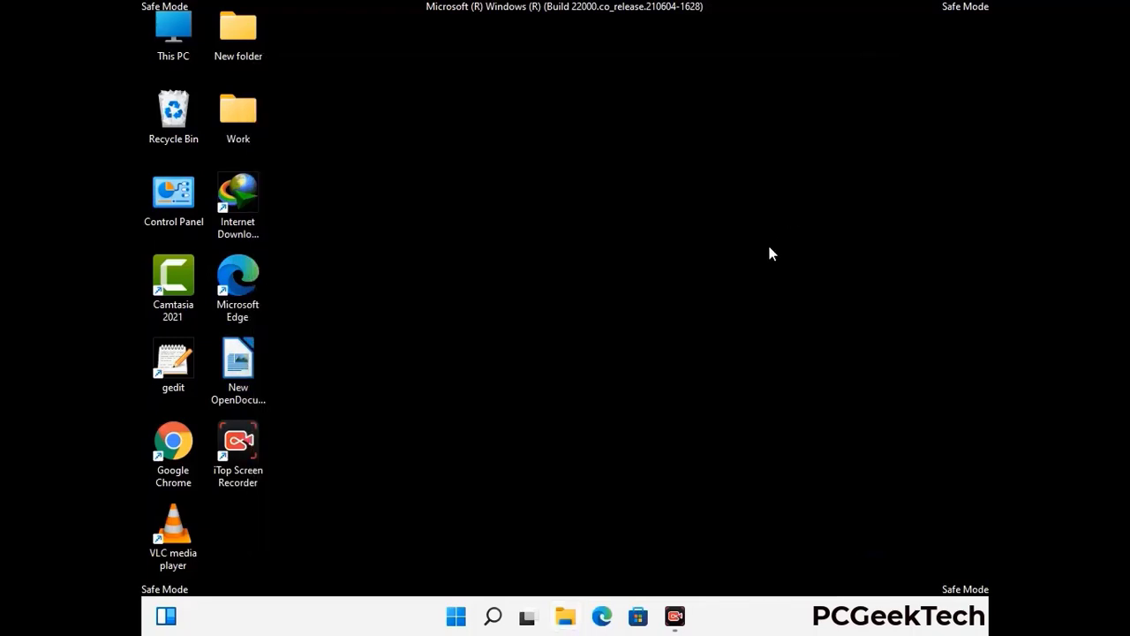
key(super+r)
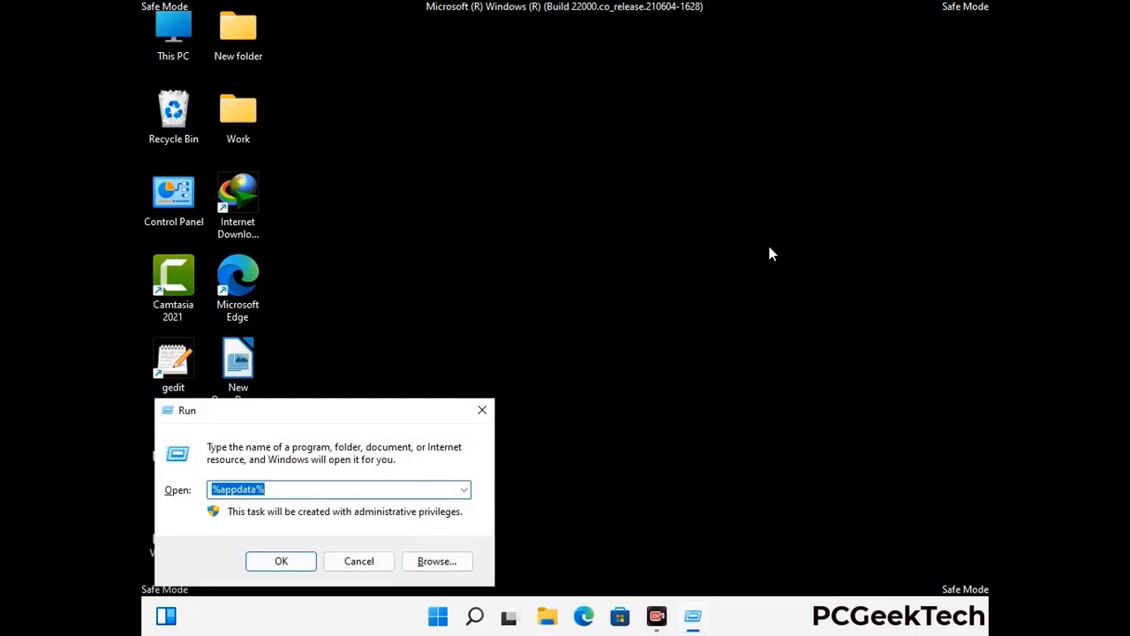
drag(353, 422, 592, 228)
text(%Loca)
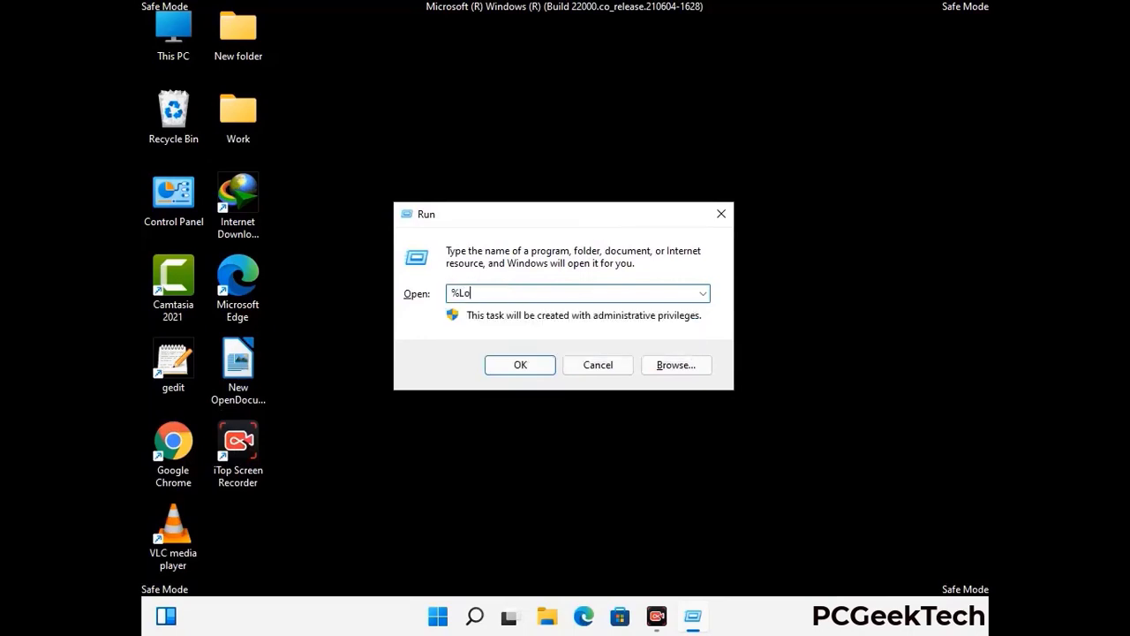
text(lAppData%)
key(Return)
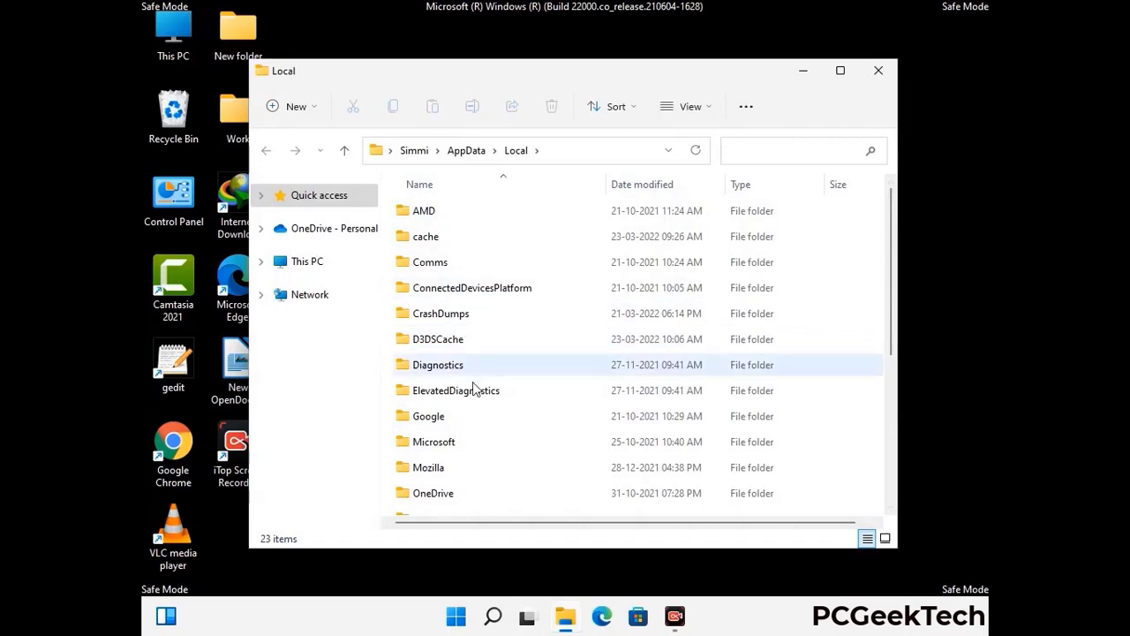
Delete the Mozilla folder from AppData\Local and close the window.
scroll(474, 389, down, 1)
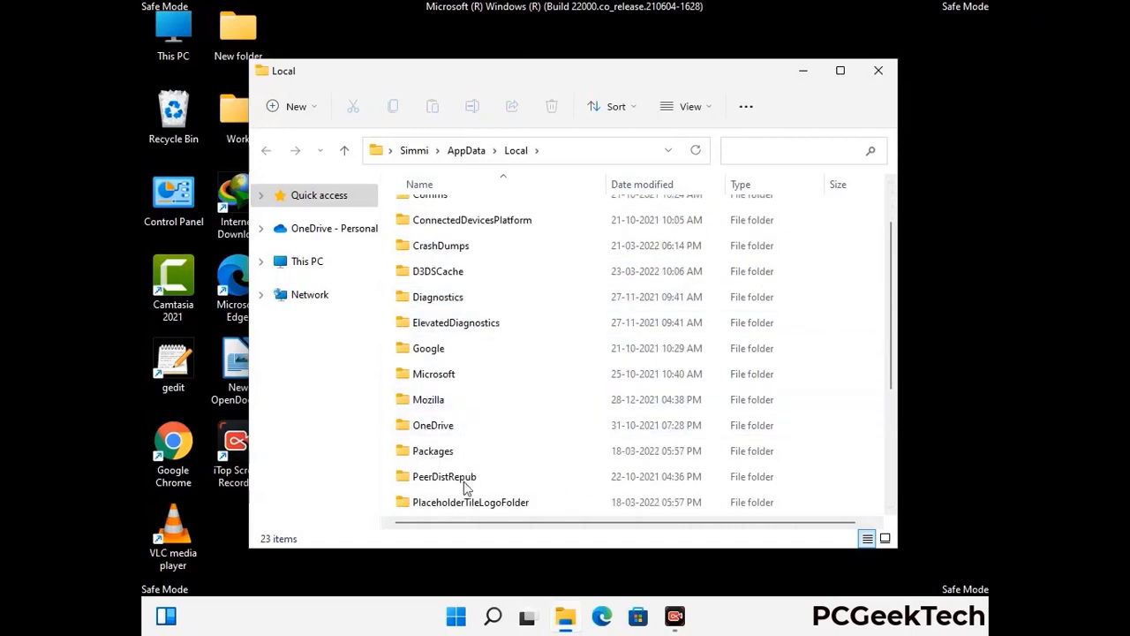
click(442, 404)
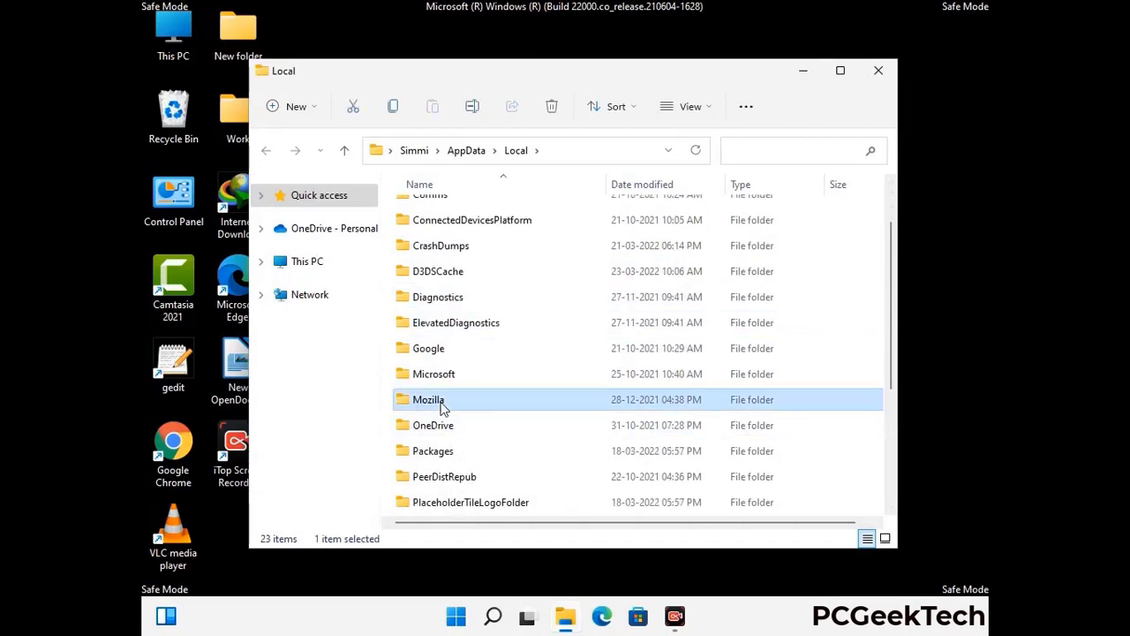
click(551, 107)
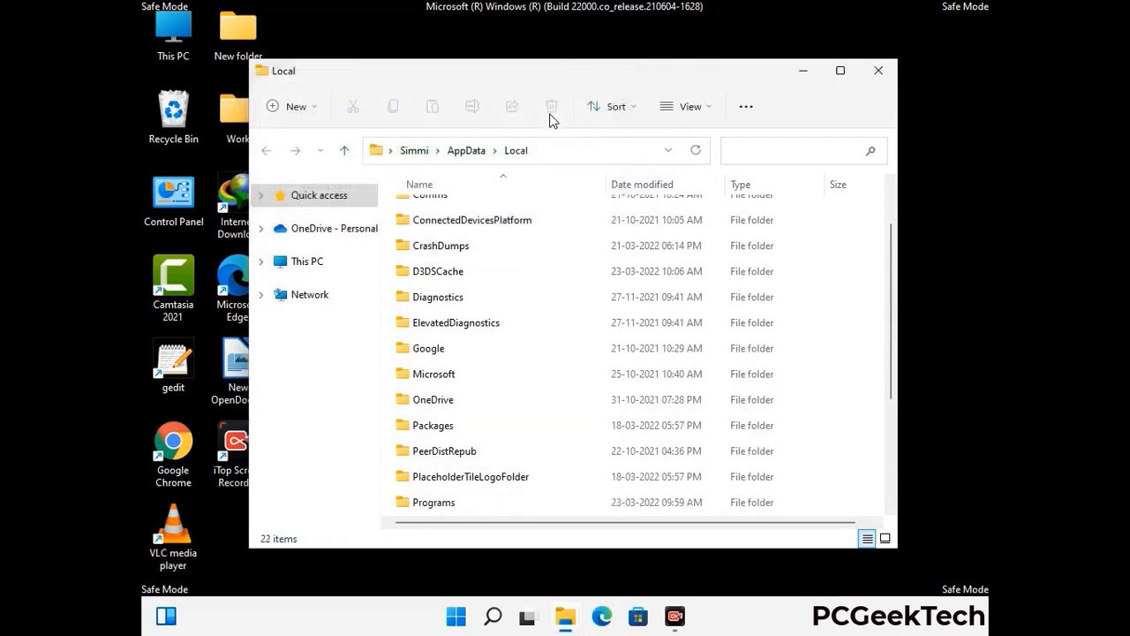
click(879, 74)
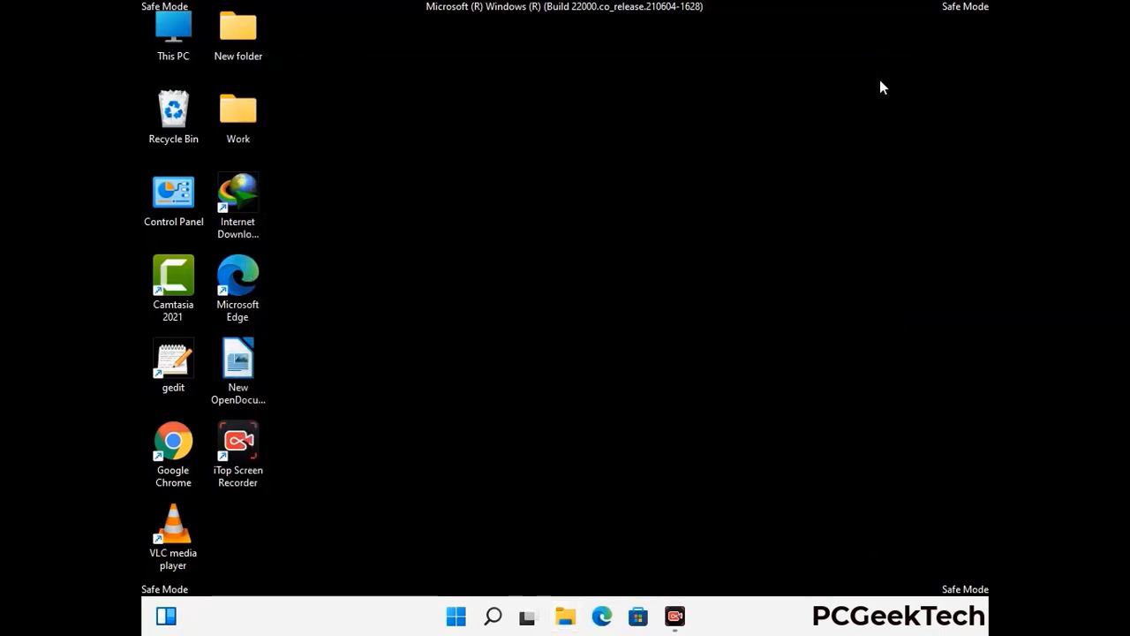
Run %ProgramData% to open the C:\ProgramData folder.
key(super+r)
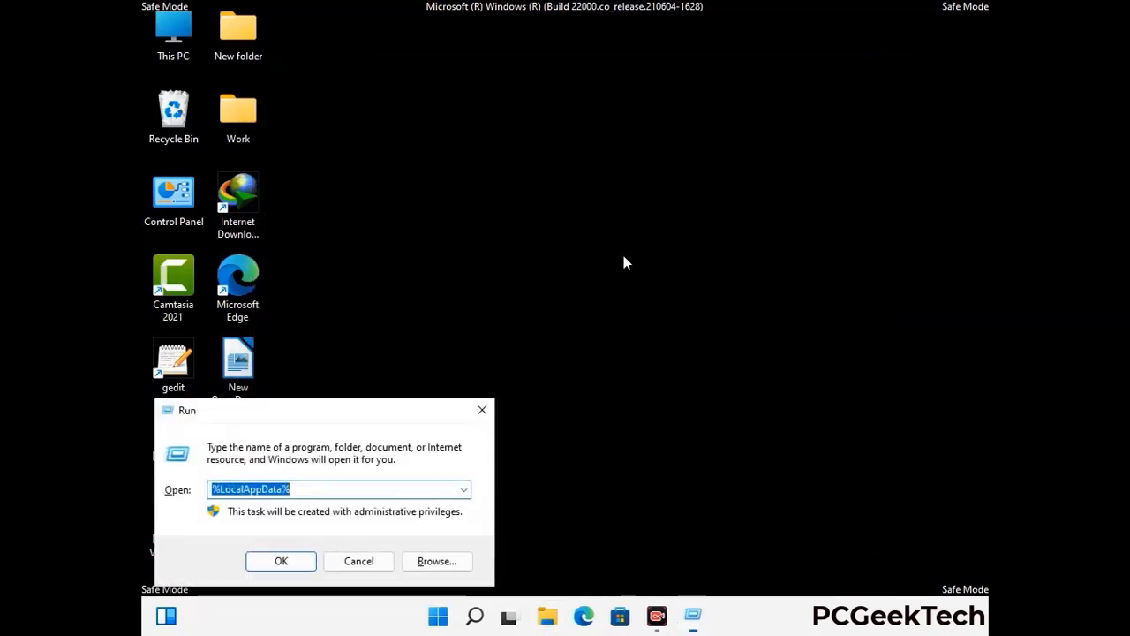
drag(310, 410, 517, 232)
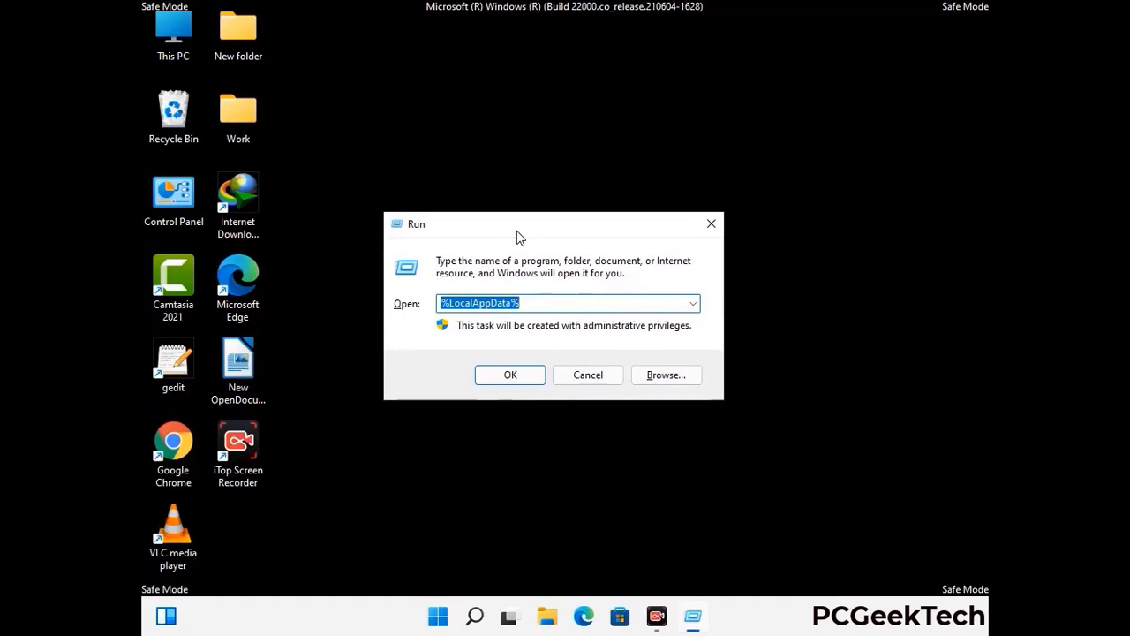
text(%)
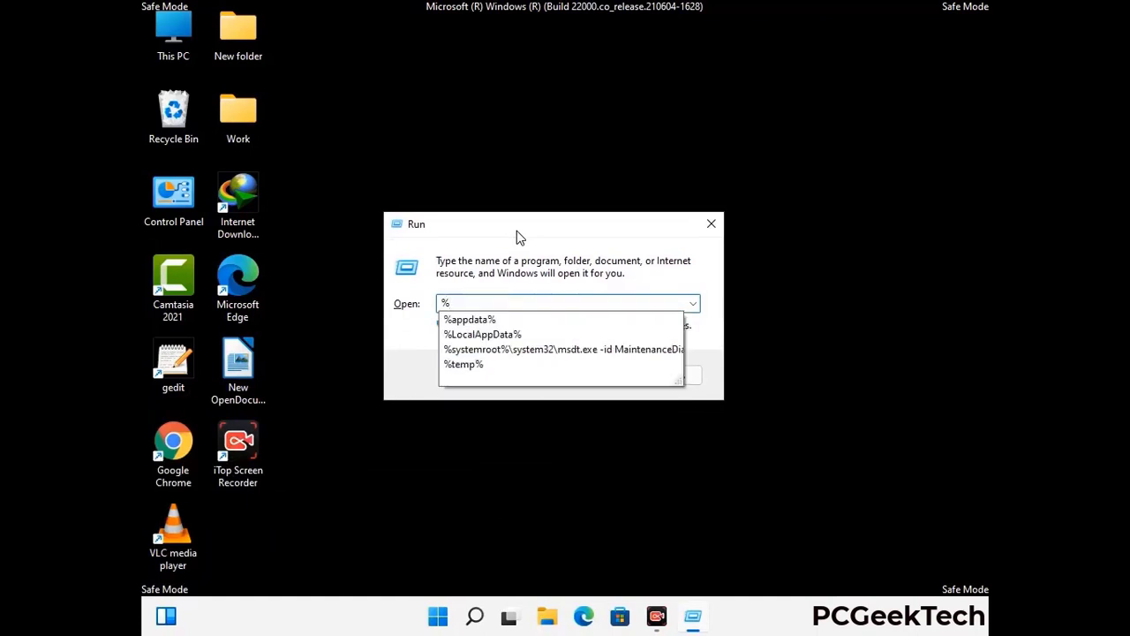
text(ProgramData%)
key(Return)
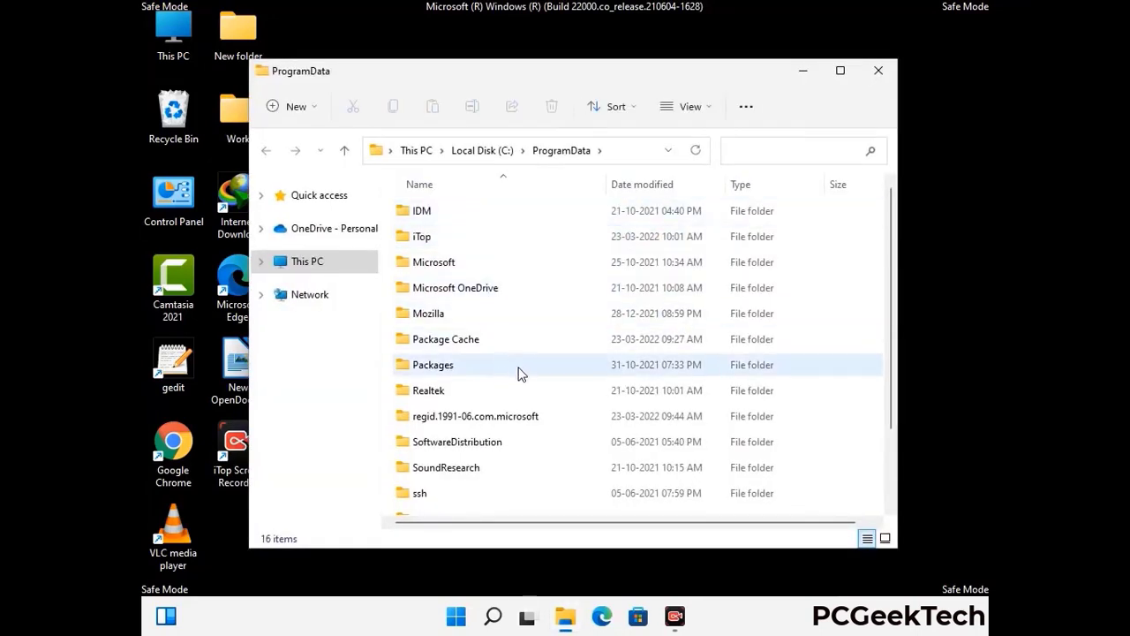
Delete the Mozilla folder from ProgramData and close the window.
scroll(518, 375, down, 1)
scroll(518, 398, down, 1)
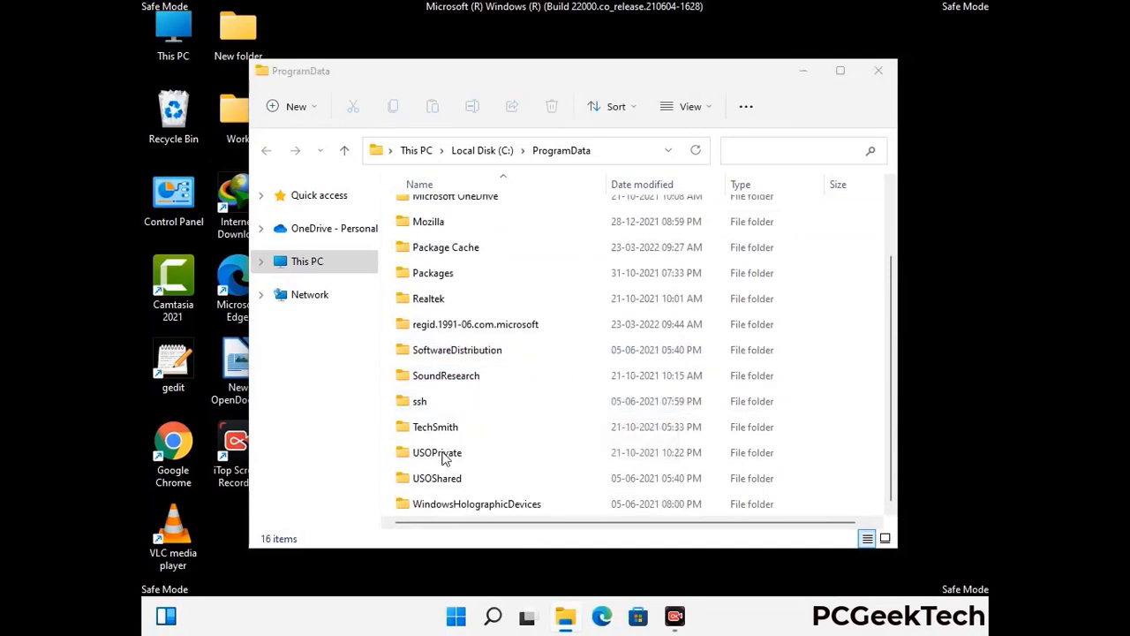
click(444, 222)
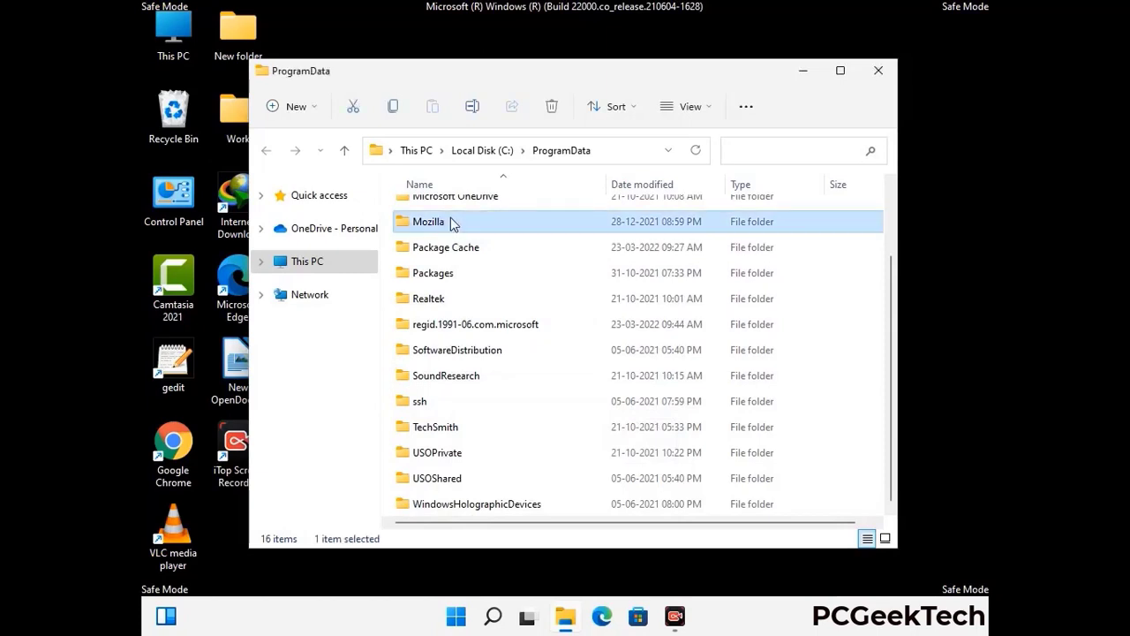
click(553, 106)
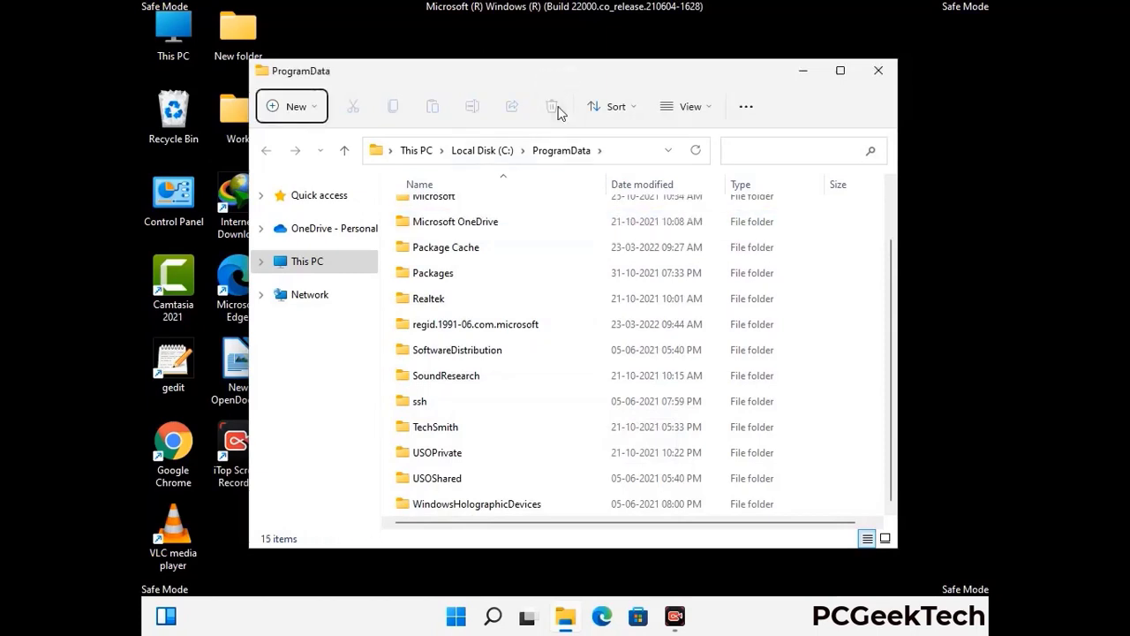
scroll(618, 314, up, 1)
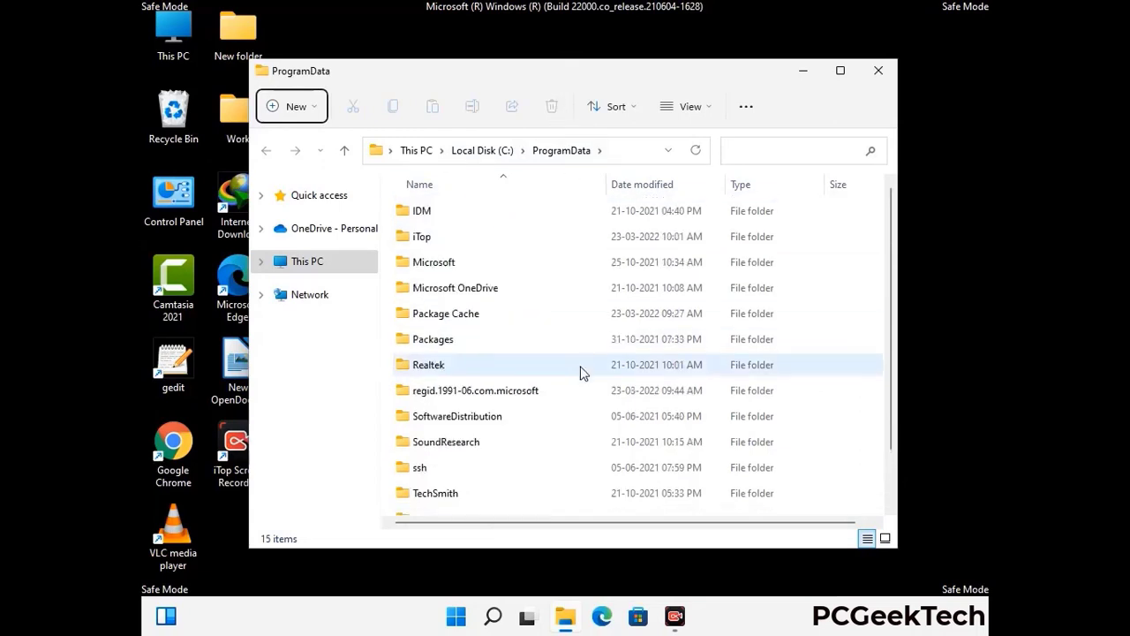
click(886, 72)
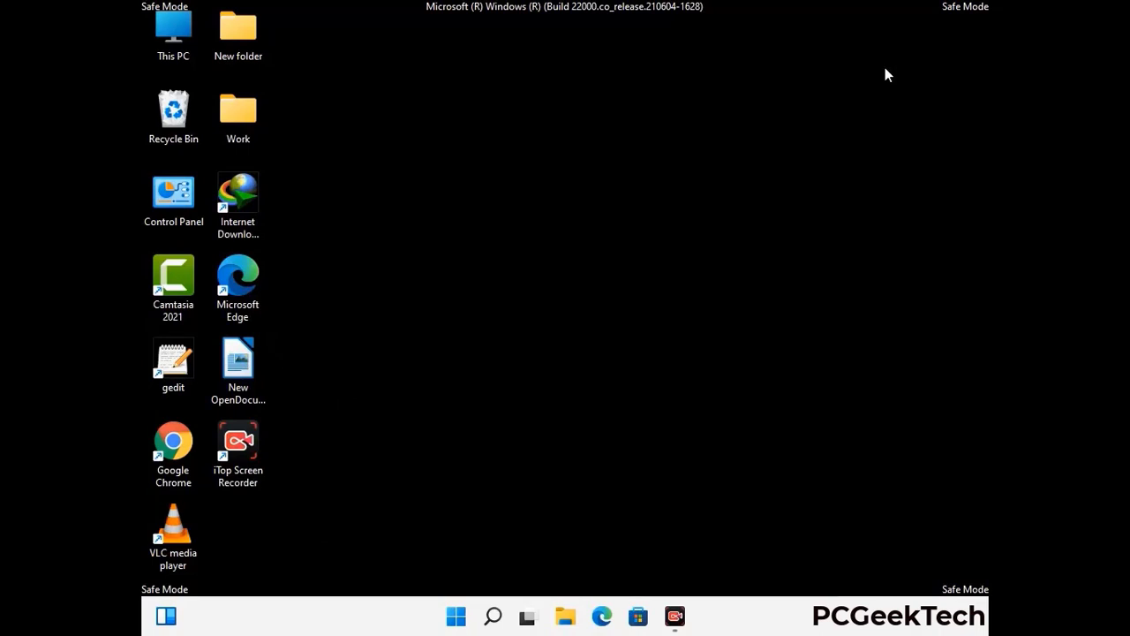
Run %WinDir% to open the C:\Windows folder.
key(super+r)
drag(369, 411, 589, 228)
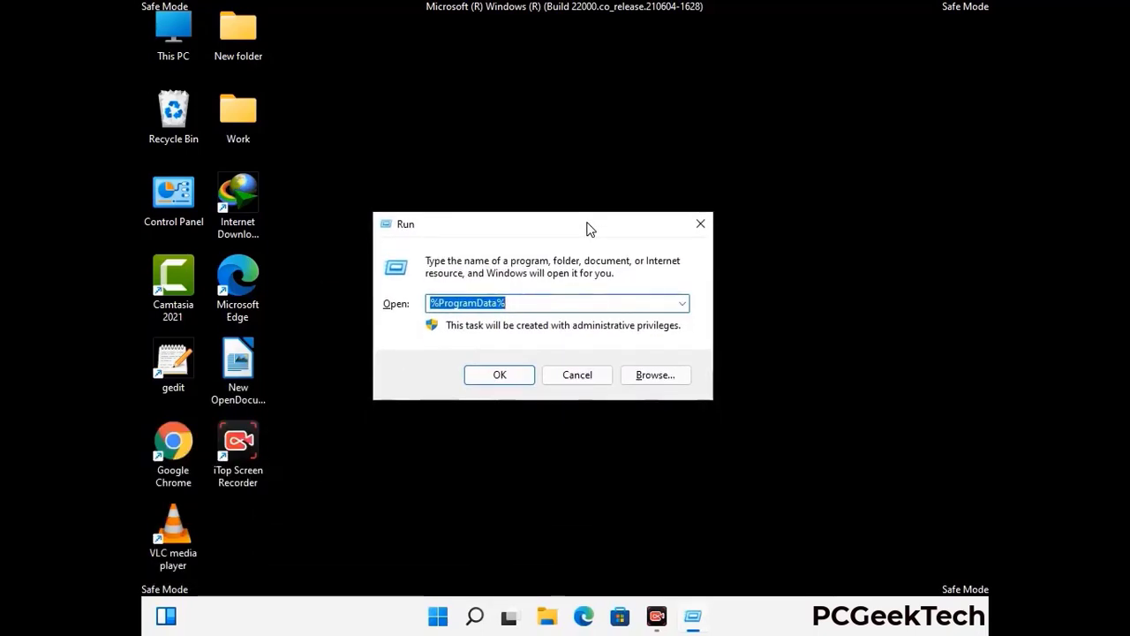
text(%WinDir%)
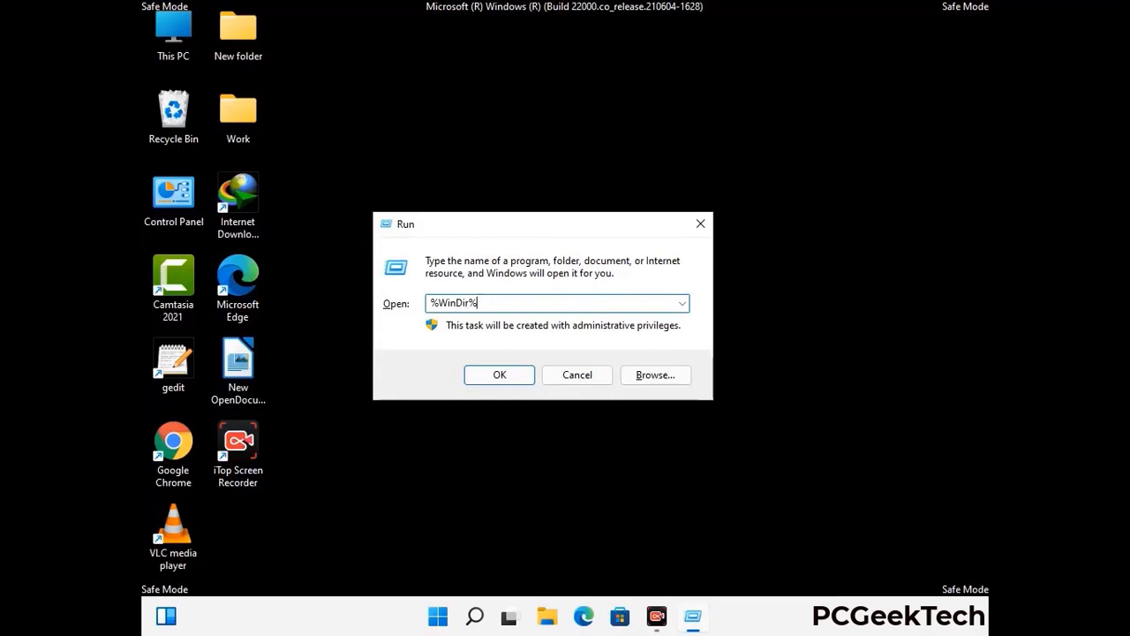
key(Return)
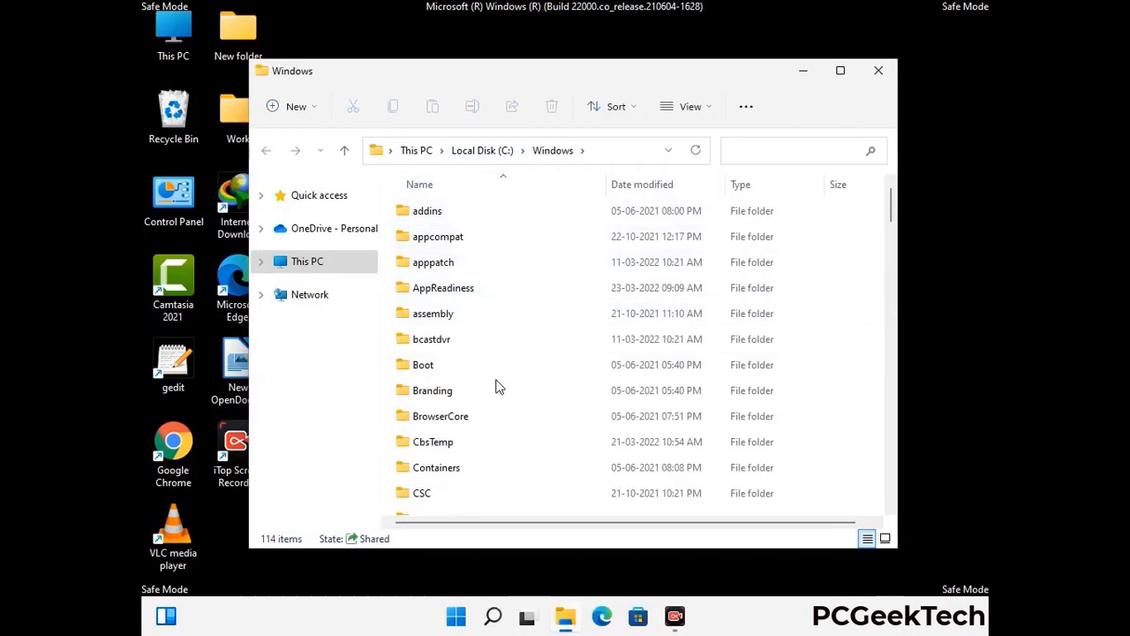
Scroll through the Windows folder's 114 items for Zoom leftovers, then close it.
scroll(497, 385, down, 2)
scroll(498, 394, down, 1)
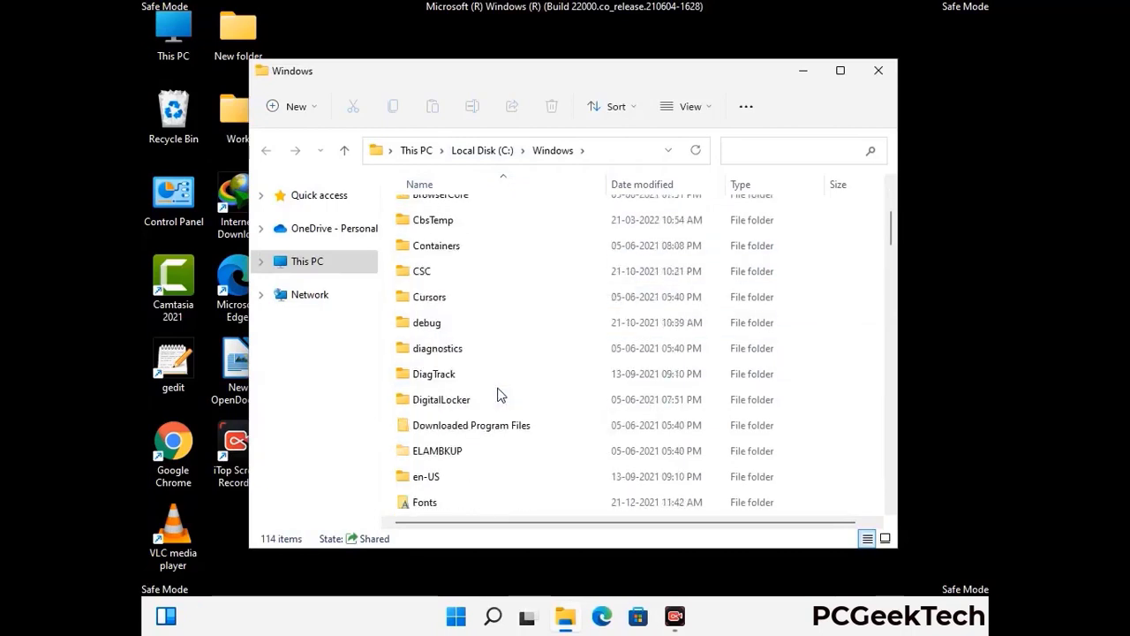
scroll(498, 394, down, 1)
scroll(497, 395, down, 4)
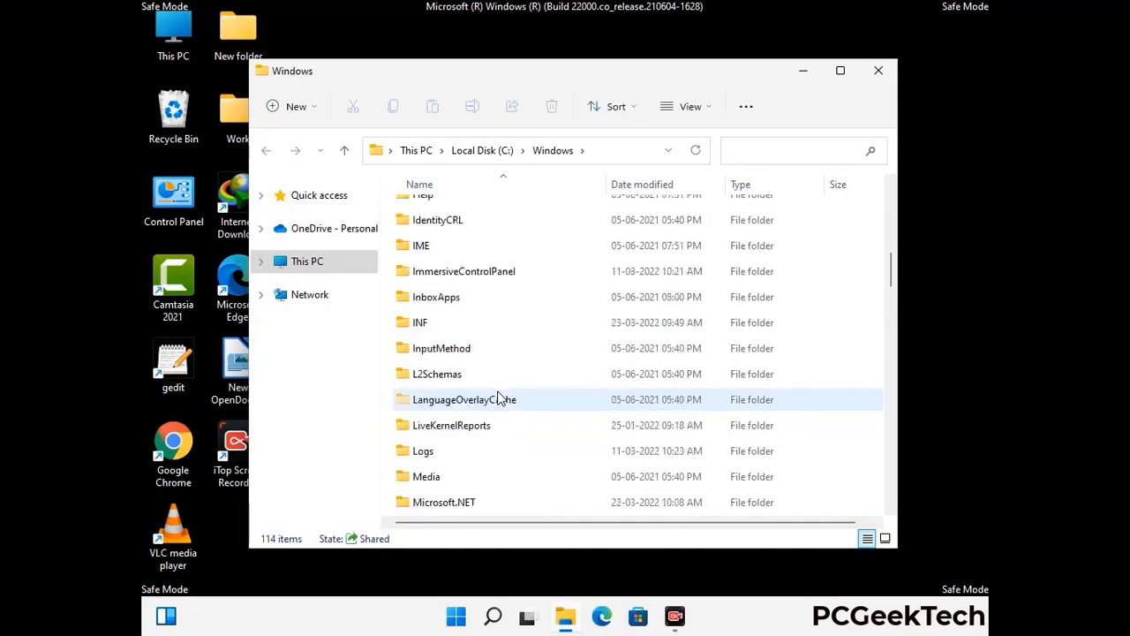
scroll(498, 399, down, 1)
scroll(498, 399, down, 6)
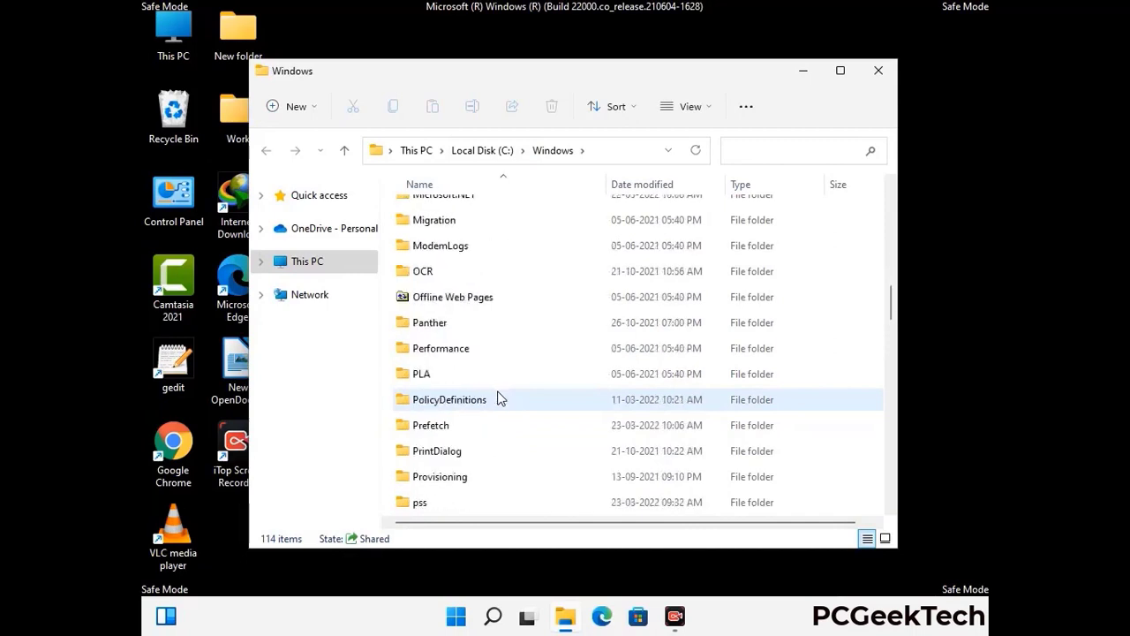
scroll(499, 400, down, 7)
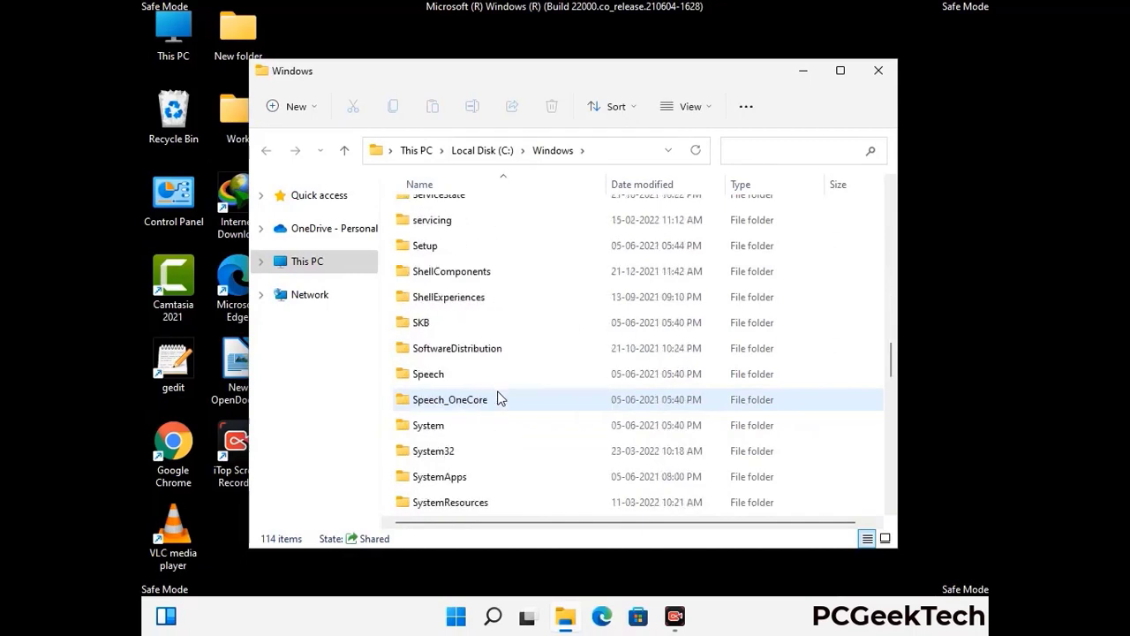
scroll(498, 399, down, 12)
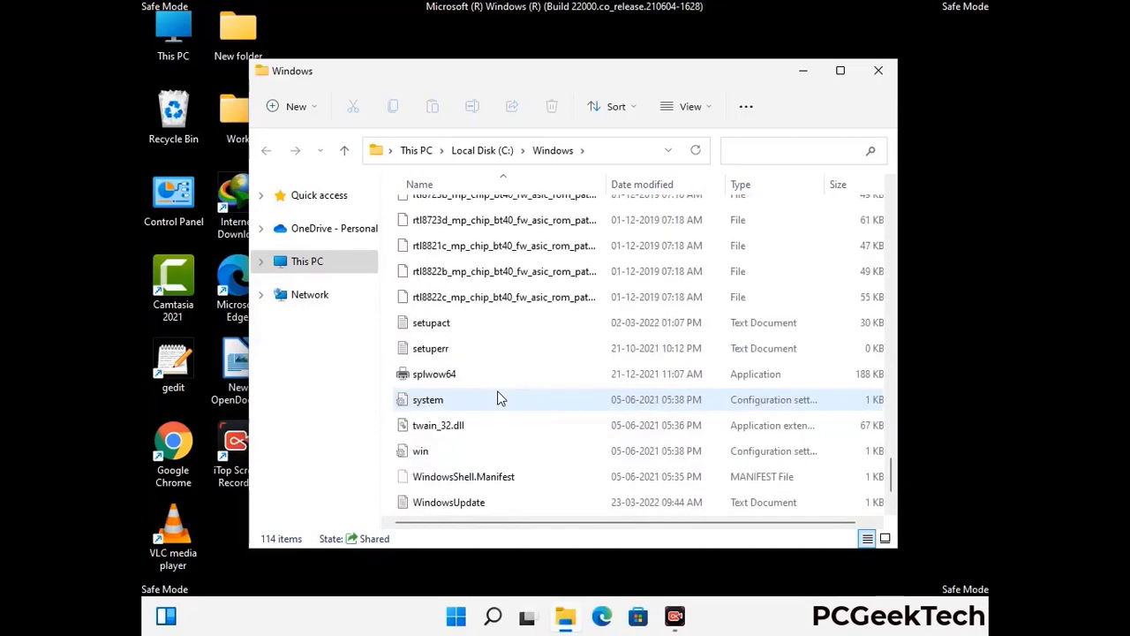
scroll(498, 399, down, 1)
scroll(499, 399, up, 14)
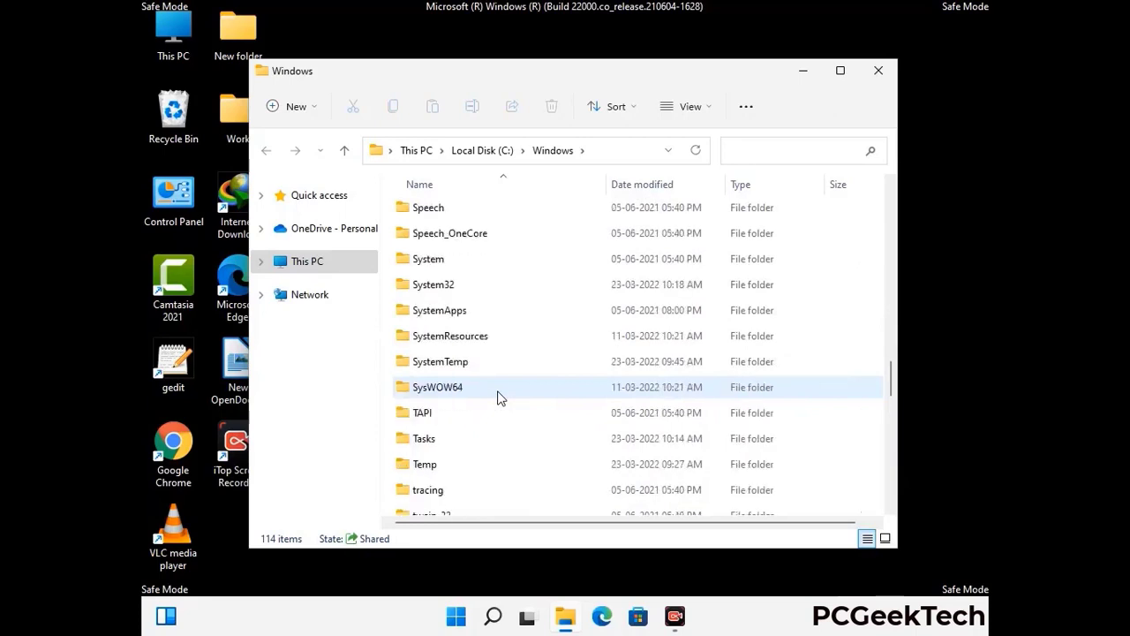
scroll(498, 399, up, 3)
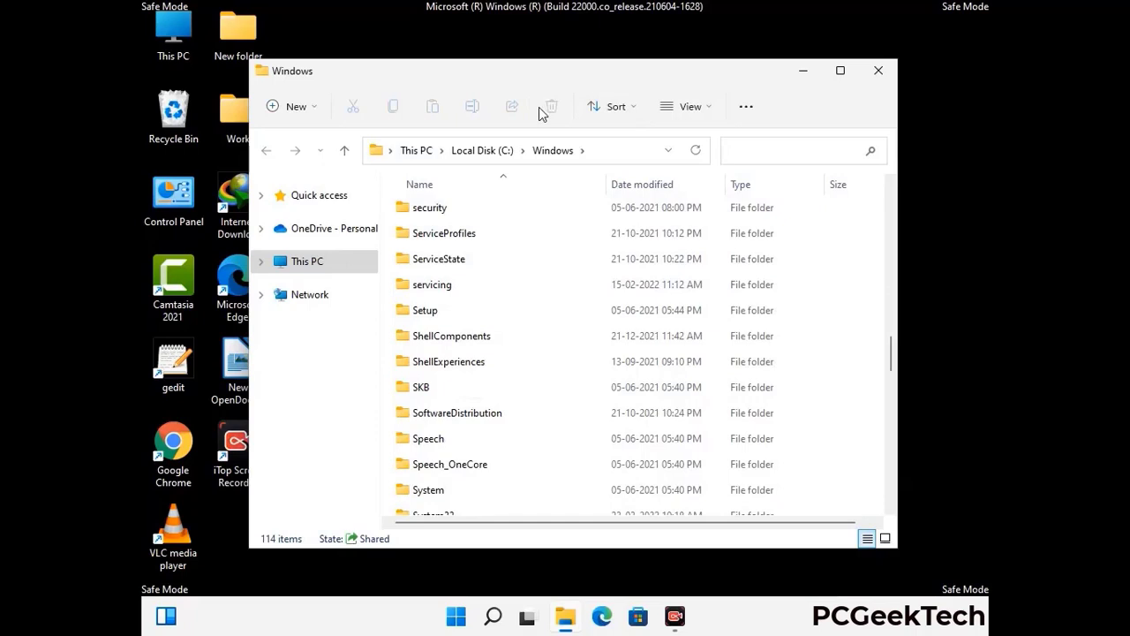
click(886, 74)
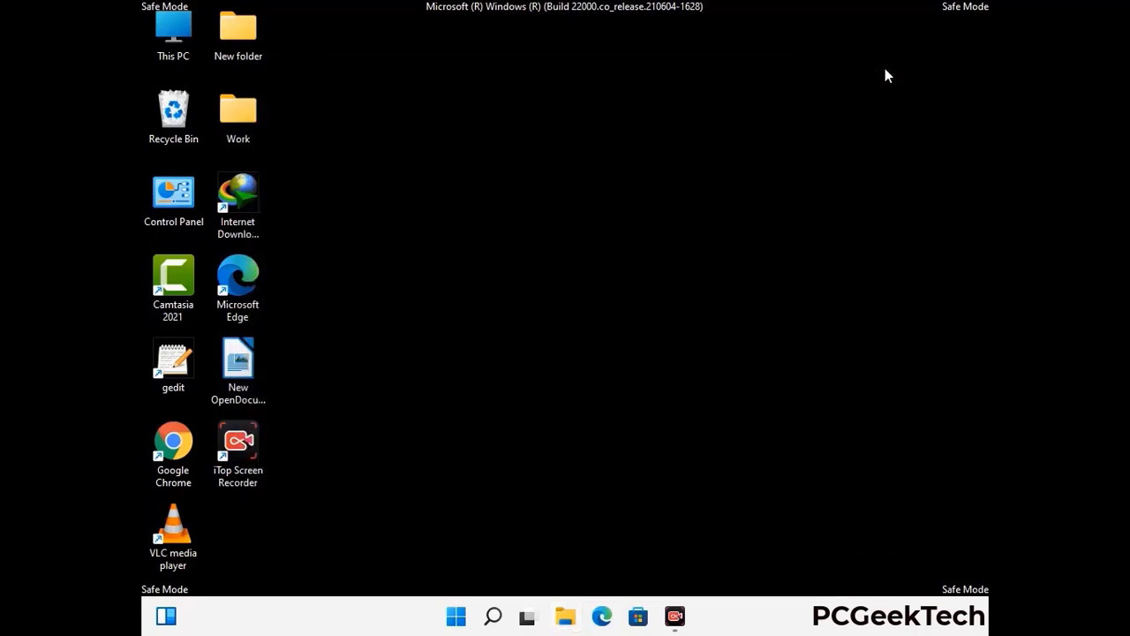
Run %temp% to open the AppData\Local\Temp folder.
key(super+r)
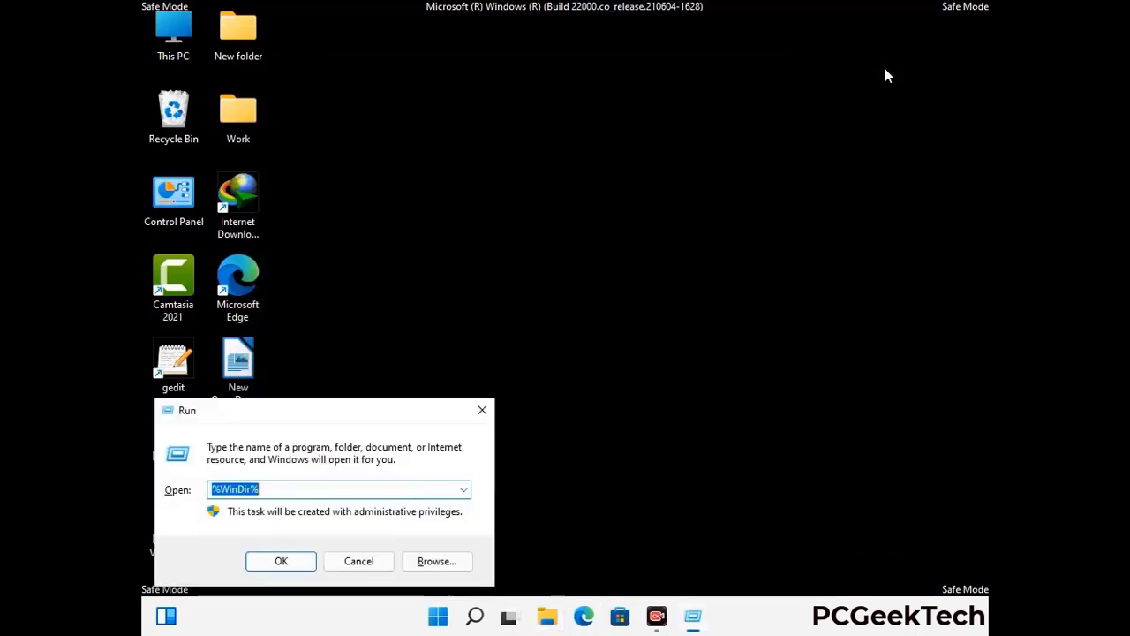
drag(376, 416, 641, 150)
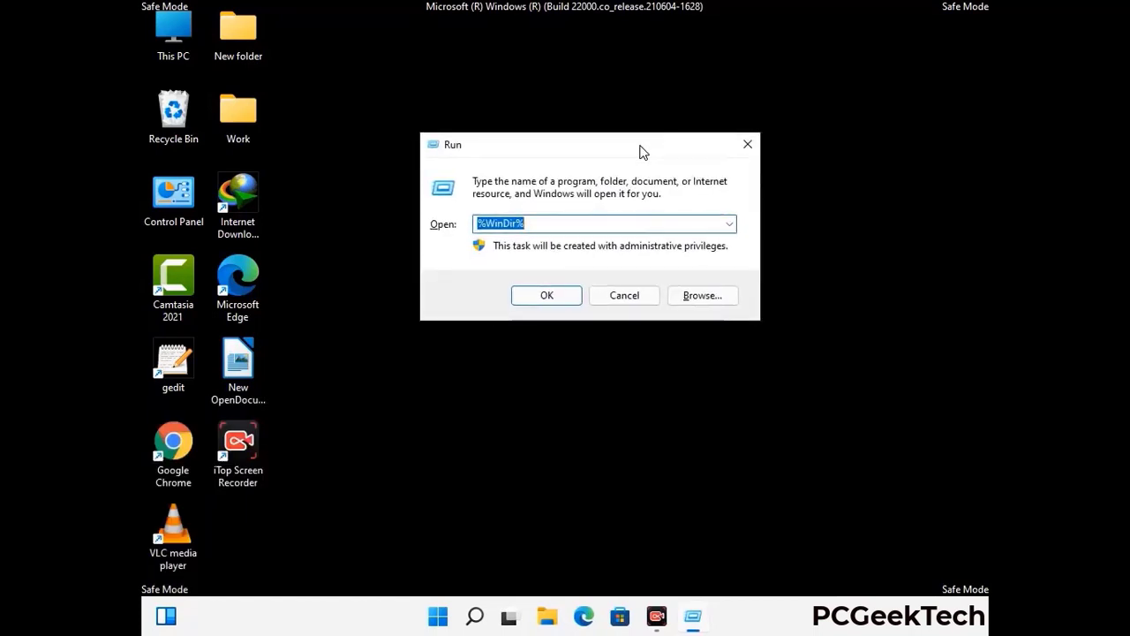
text(%temp%)
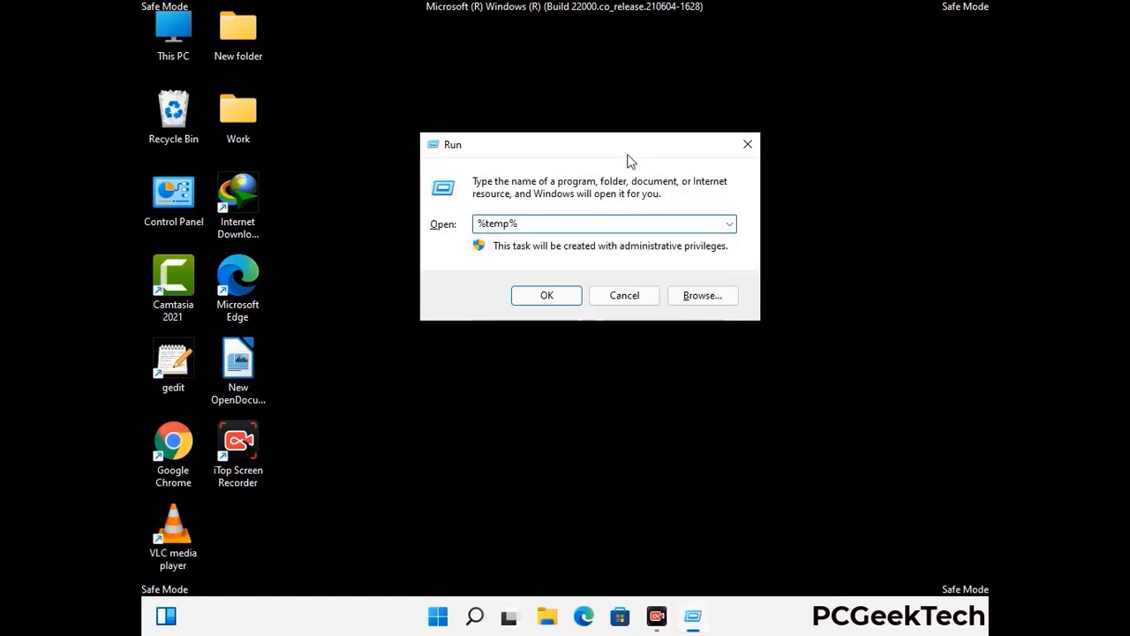
click(562, 293)
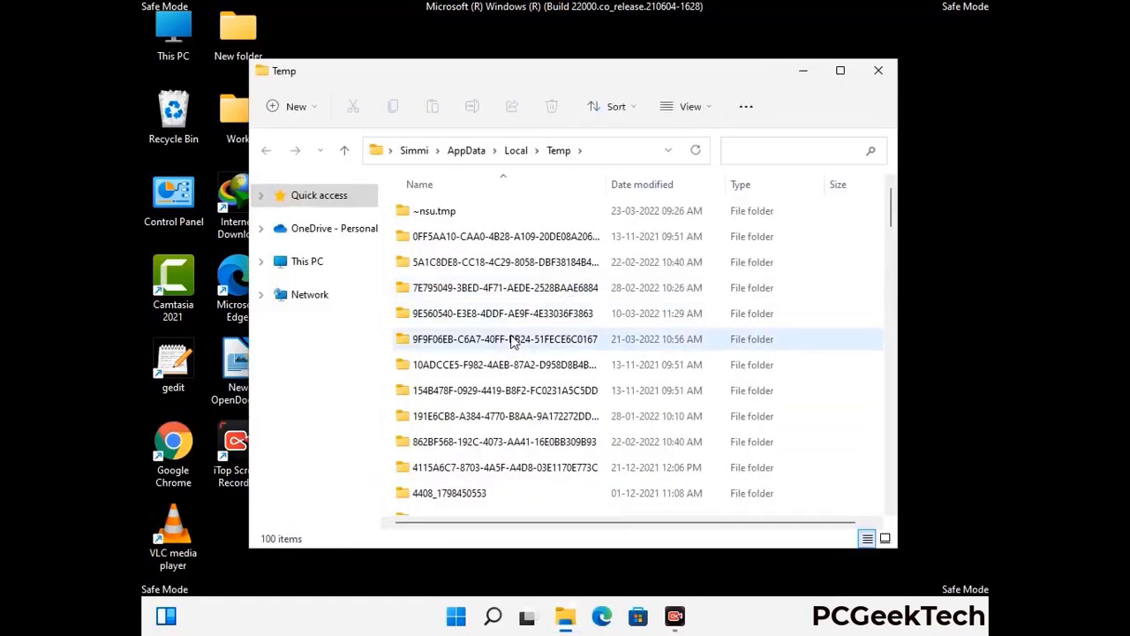
Select all 100 Temp items and delete them.
click(512, 340)
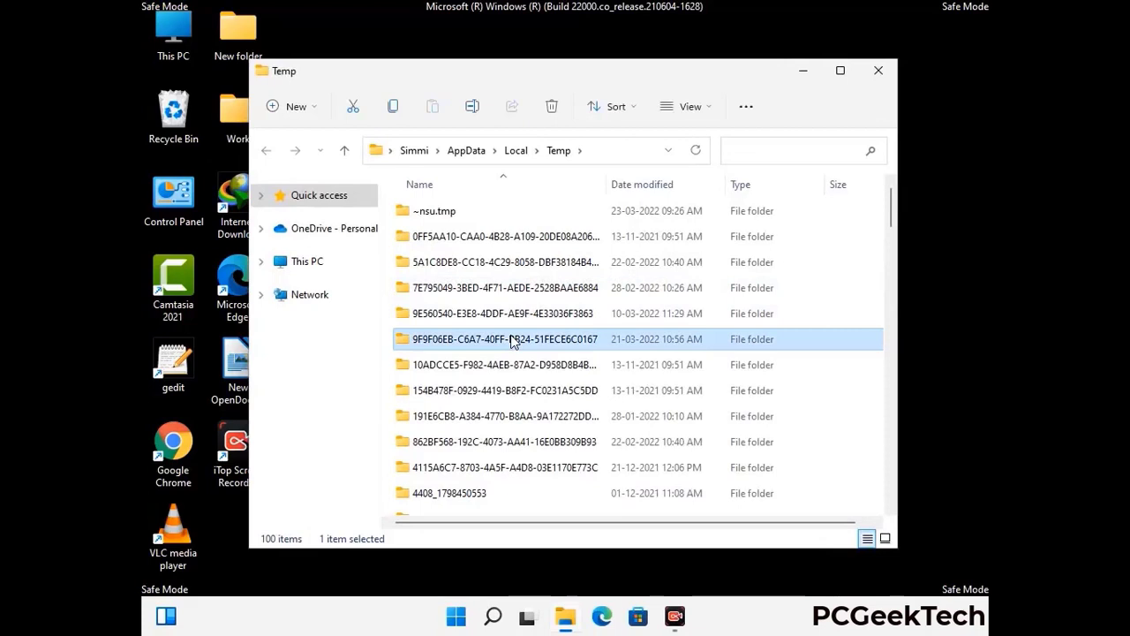
key(ctrl+a)
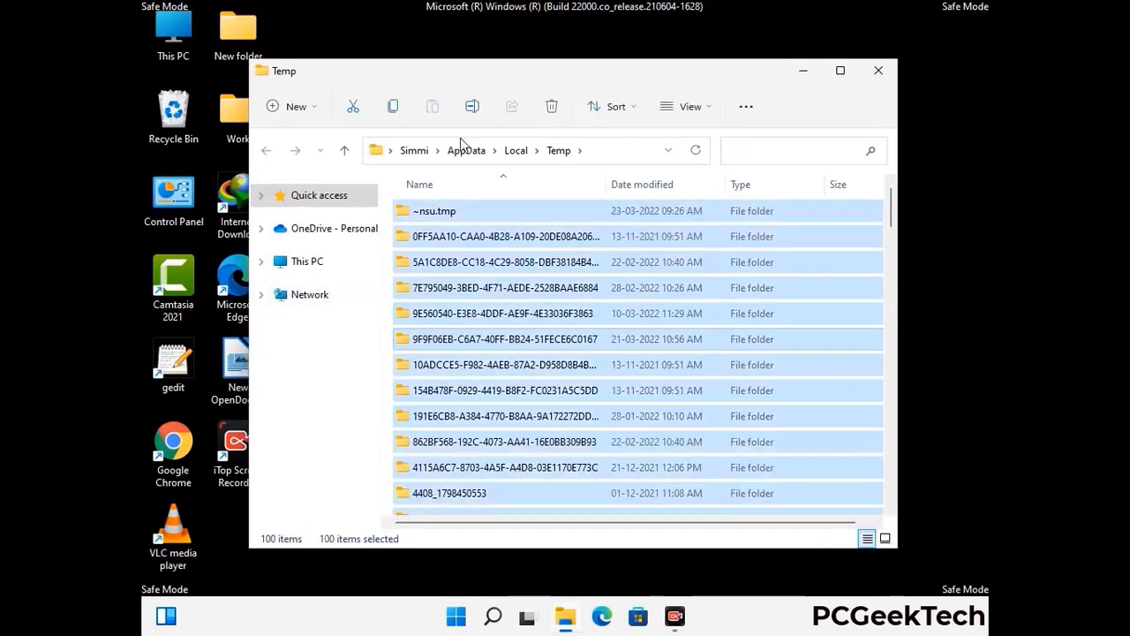
click(554, 107)
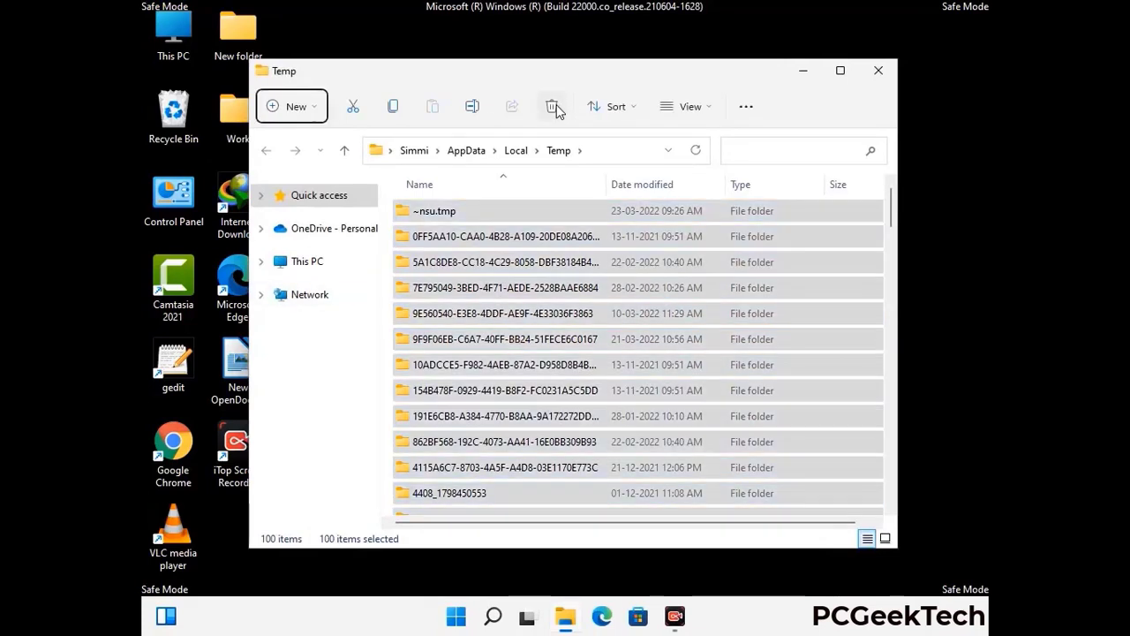
Close the cleared user Temp folder and open C:\Windows\Temp by running 'temp'.
click(878, 70)
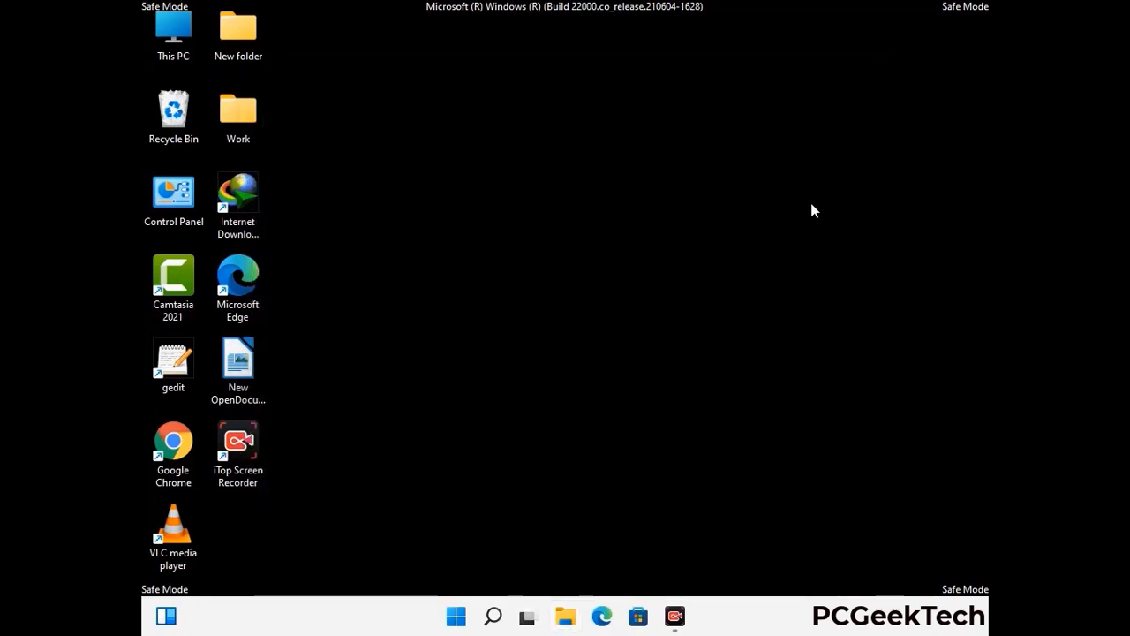
key(super+r)
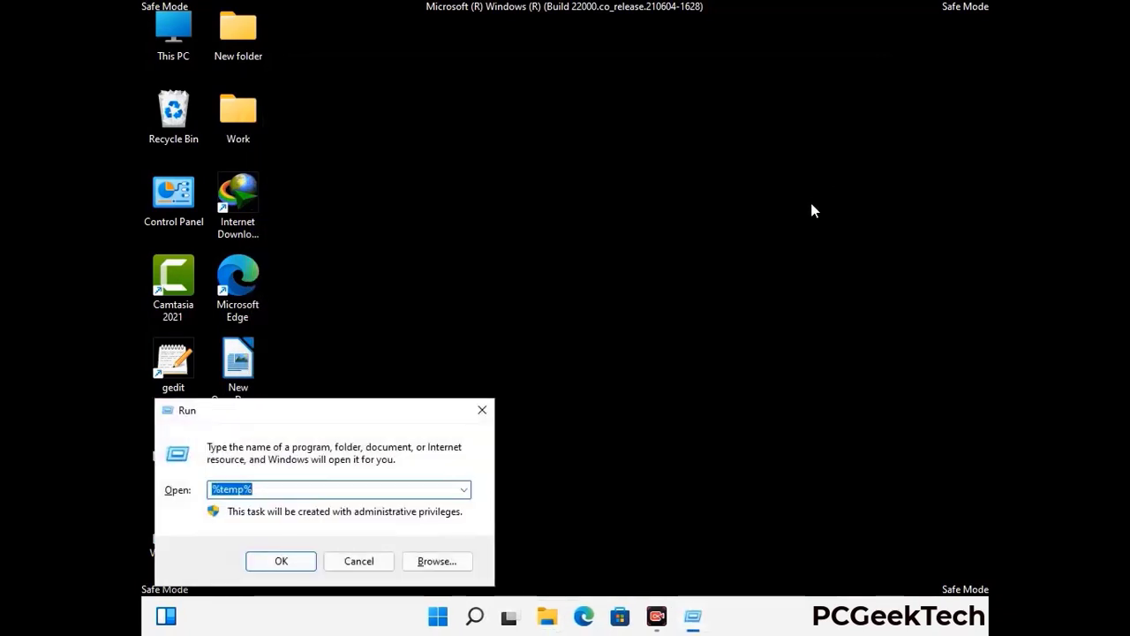
drag(380, 409, 643, 166)
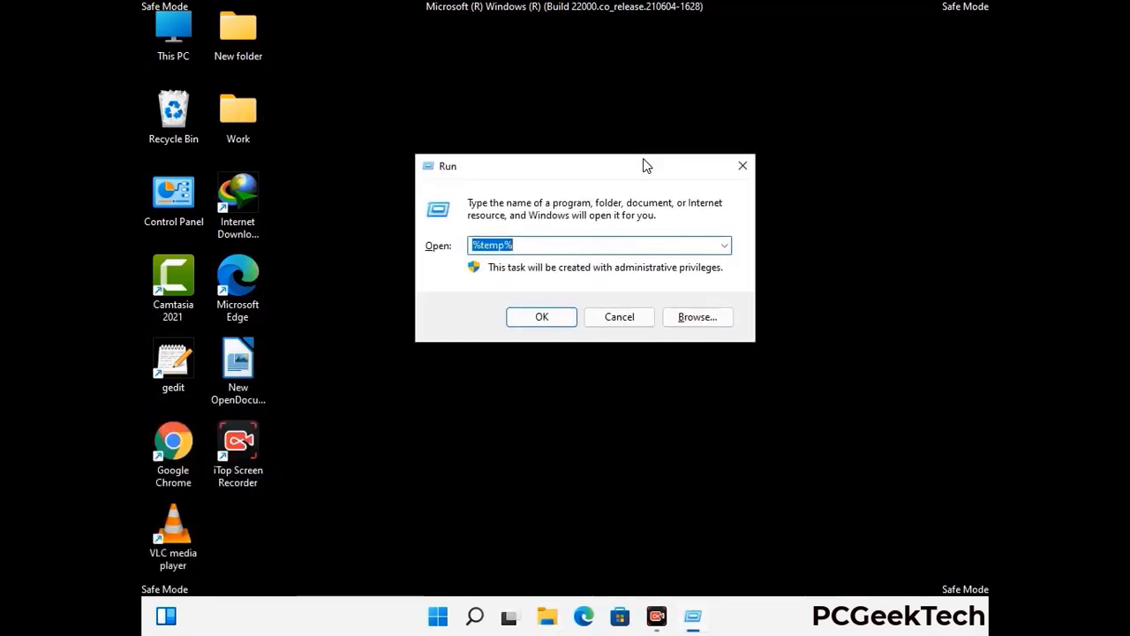
text(temp)
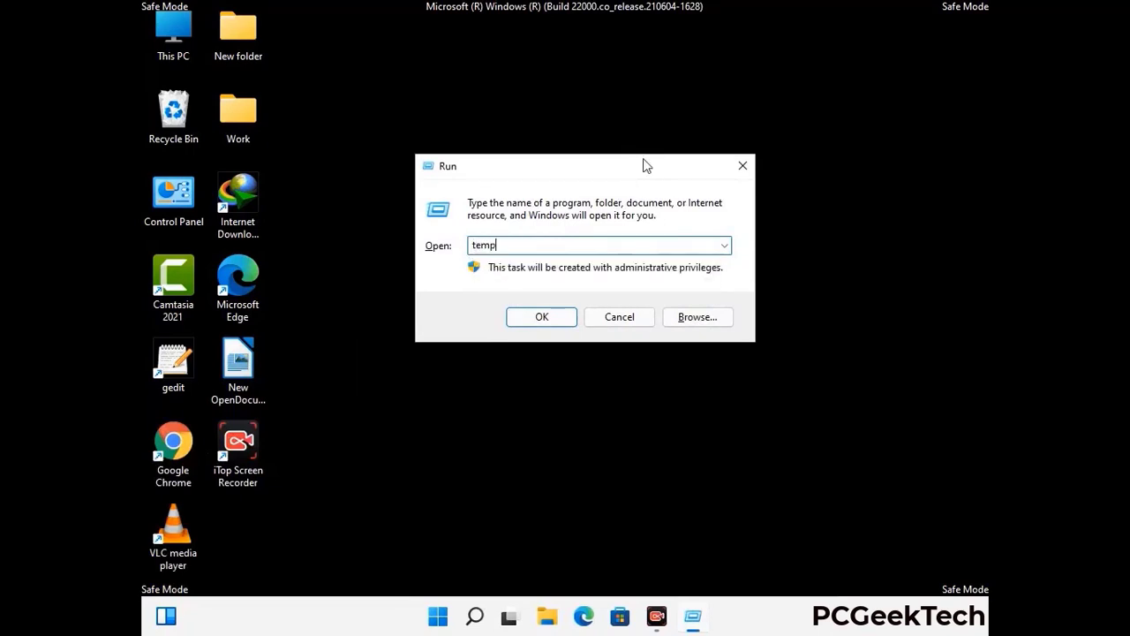
key(Return)
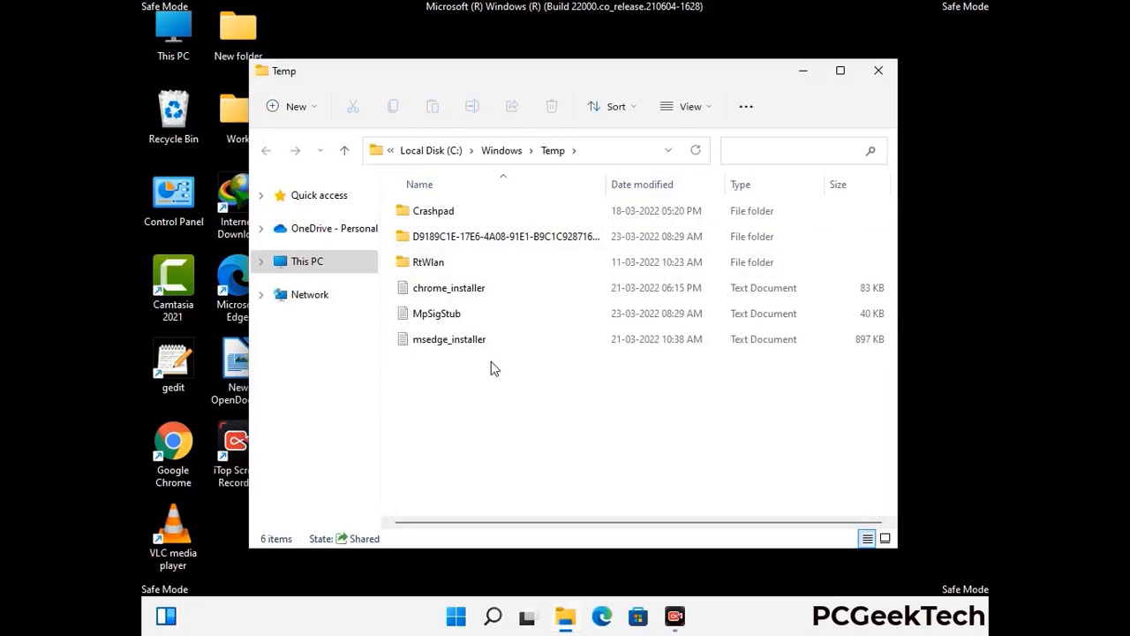
Delete all six items in C:\Windows\Temp and close the empty folder.
key(ctrl+a)
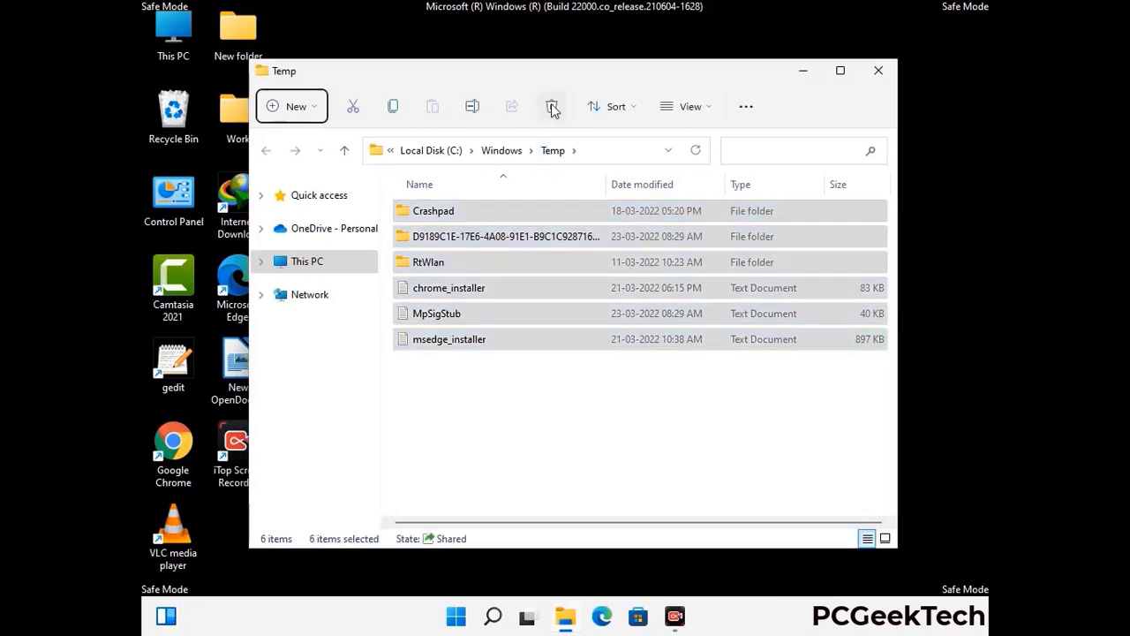
click(552, 107)
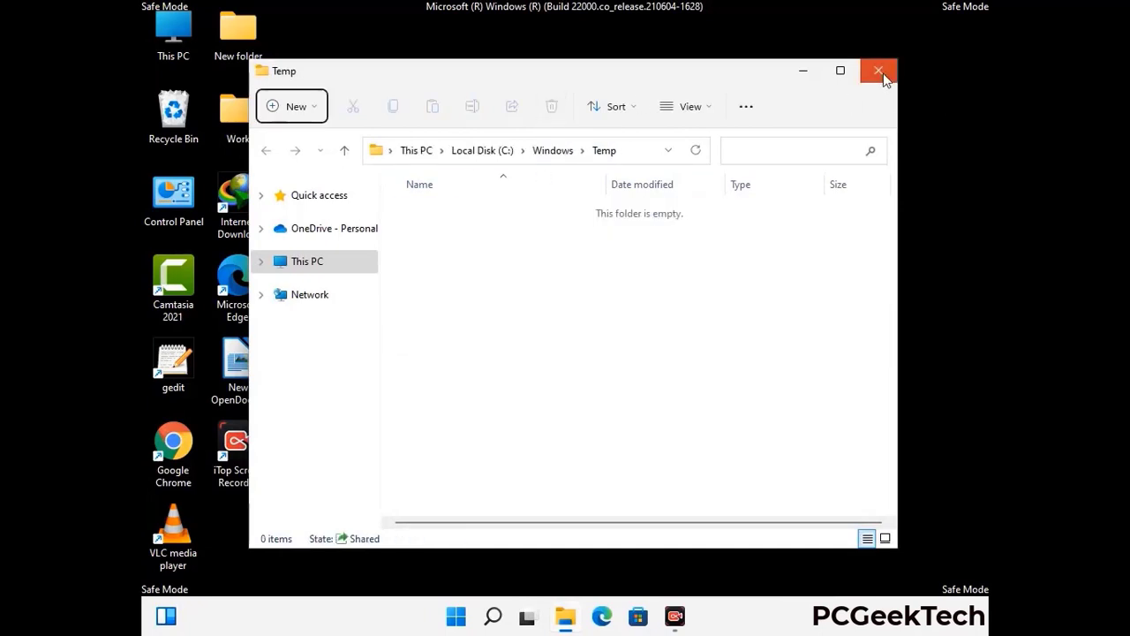
click(878, 71)
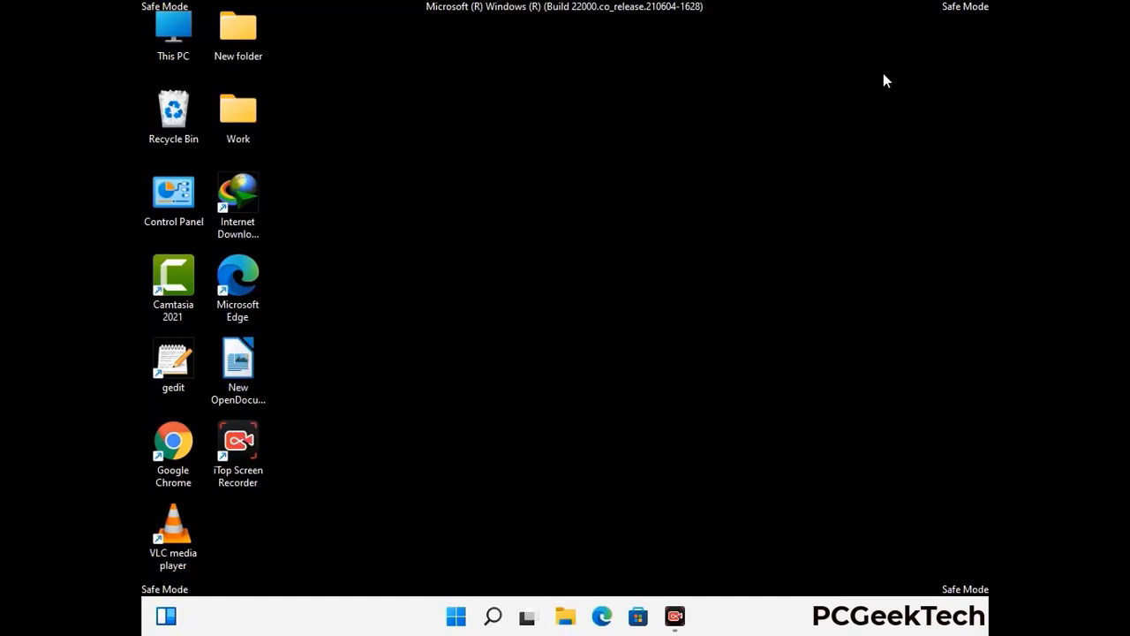
Launch Registry Editor from the Run box with 'regedit'.
key(super+r)
drag(342, 407, 585, 135)
text(reged)
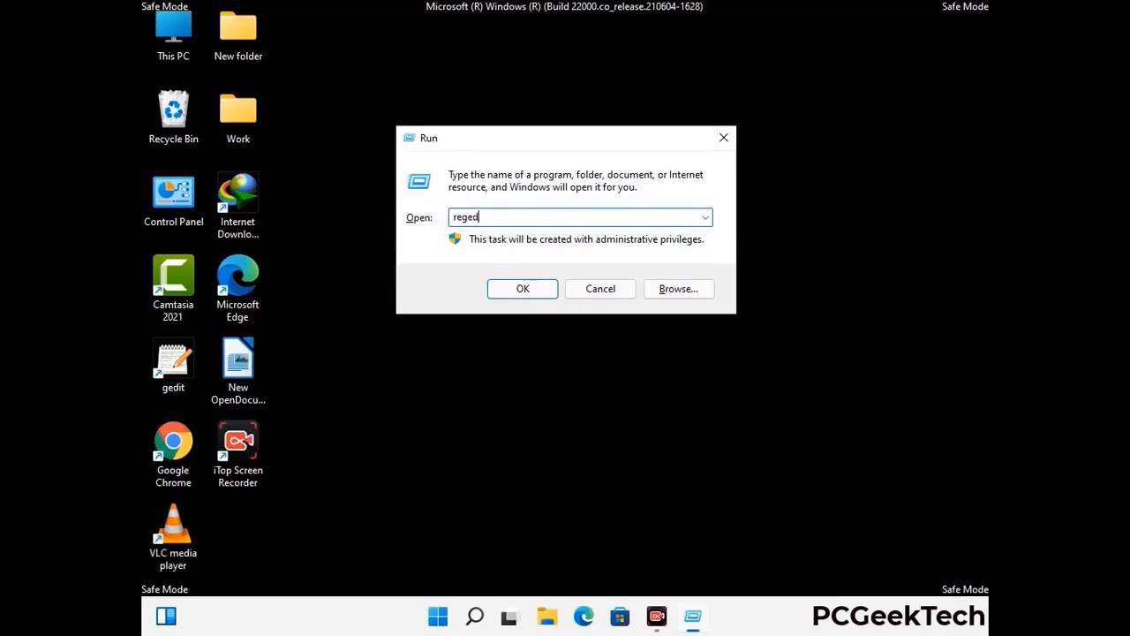
key(Return)
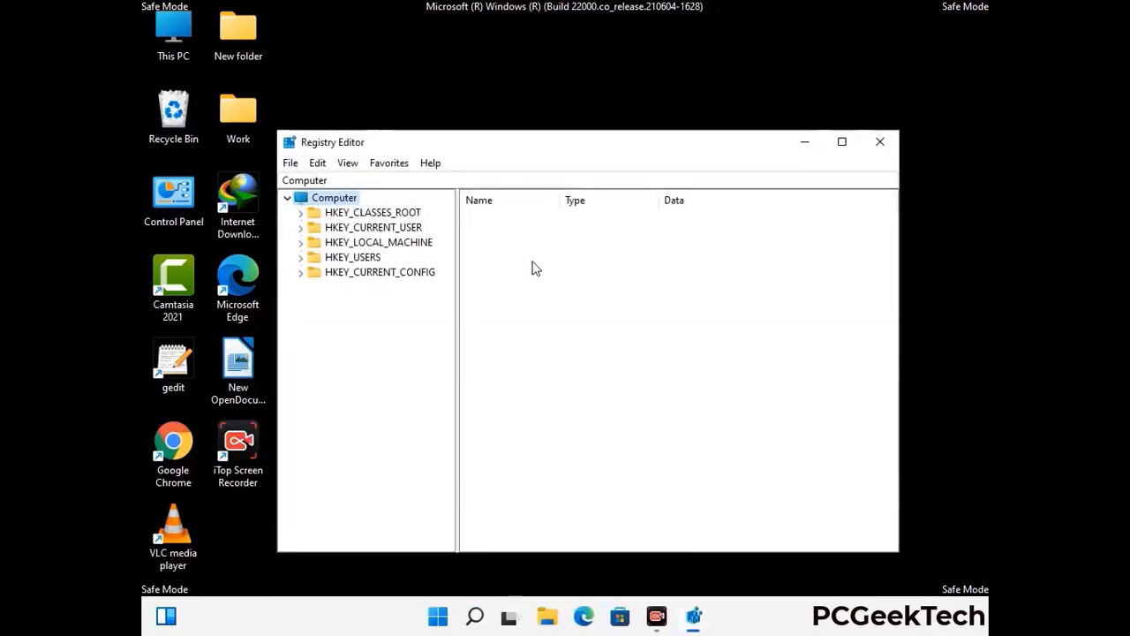
Expand HKEY_CURRENT_USER\Software\Microsoft in the registry tree.
click(378, 242)
click(300, 227)
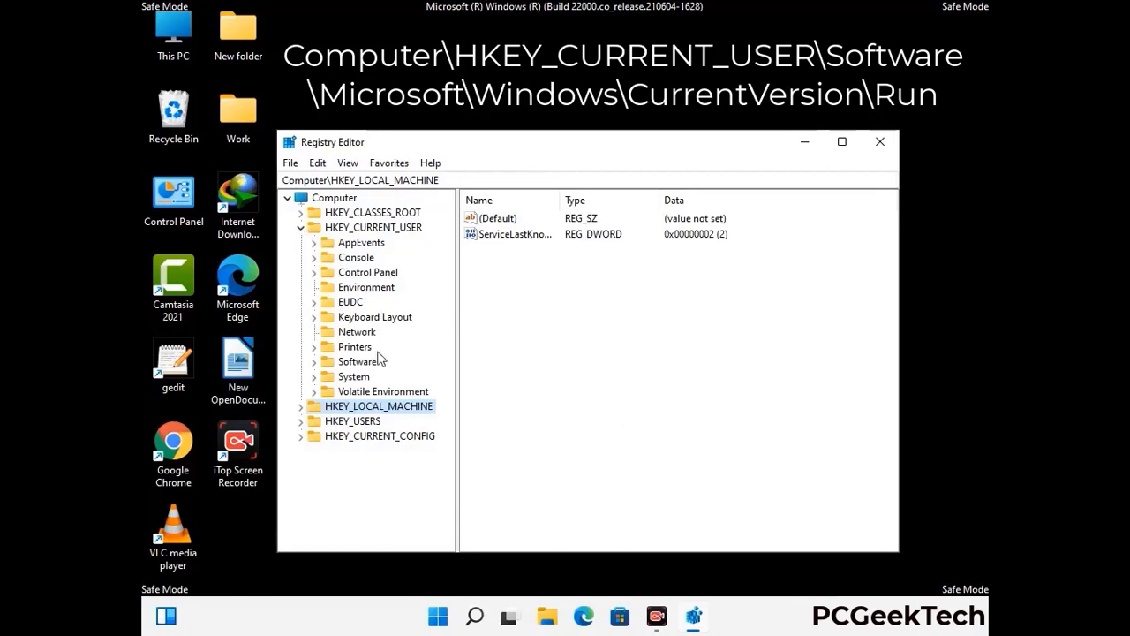
click(355, 366)
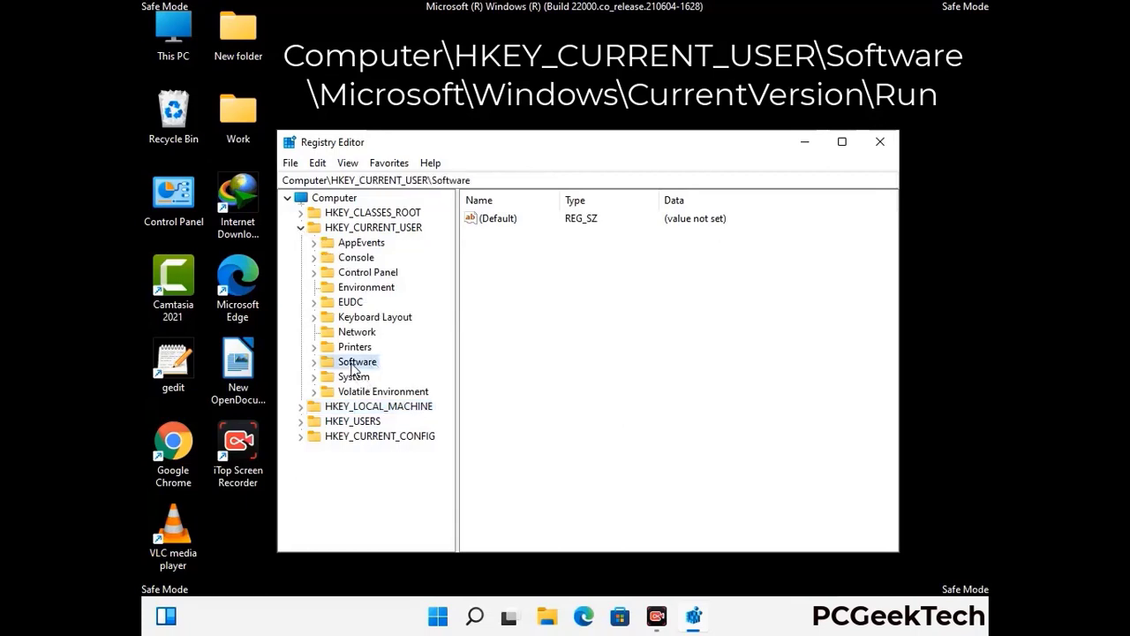
click(314, 363)
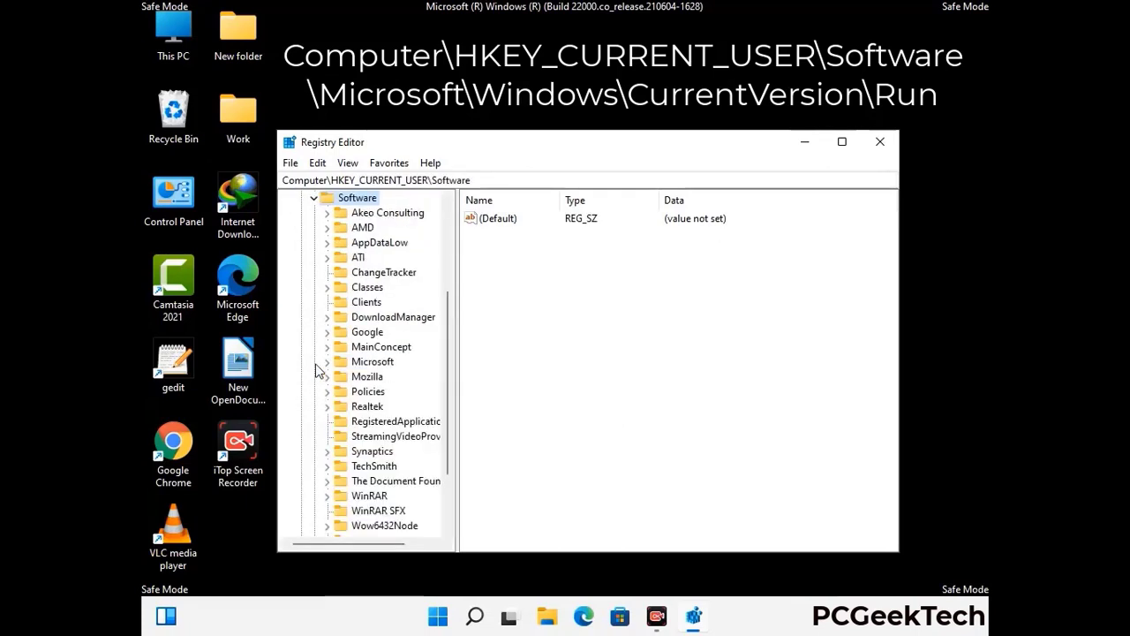
double_click(371, 363)
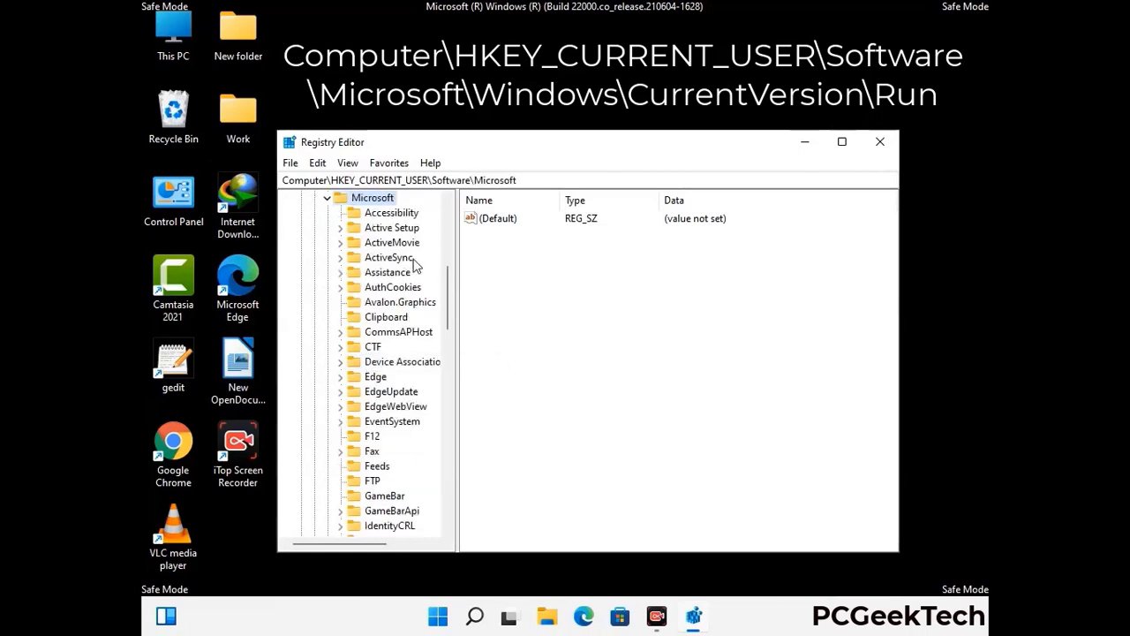
Navigate down through Windows\CurrentVersion to the Run key.
scroll(409, 384, down, 4)
scroll(409, 383, down, 3)
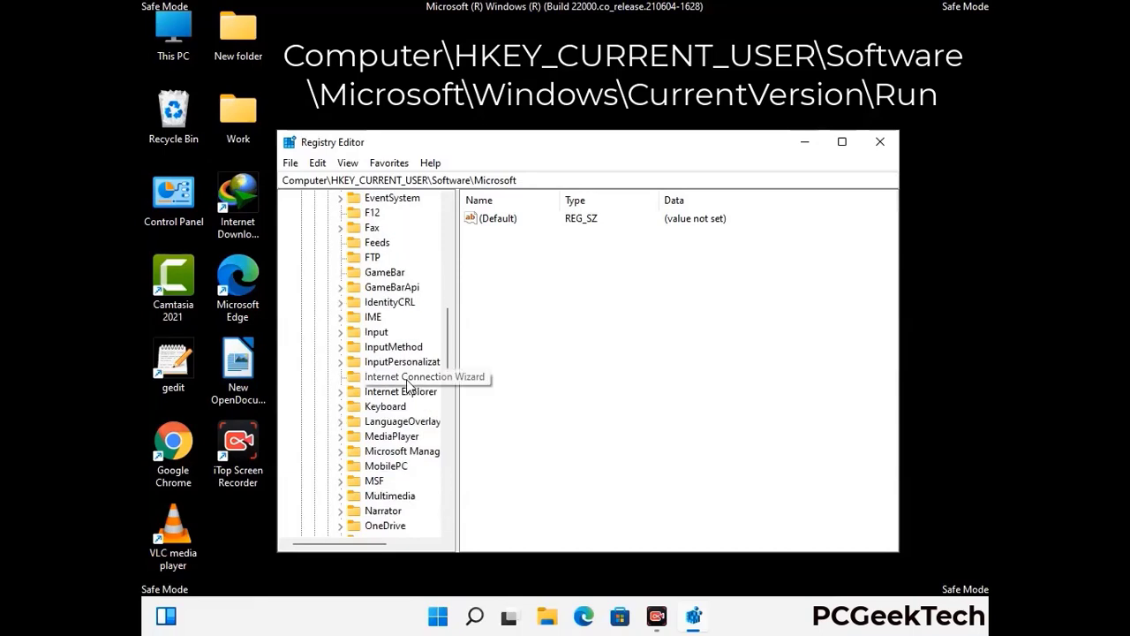
scroll(409, 383, down, 6)
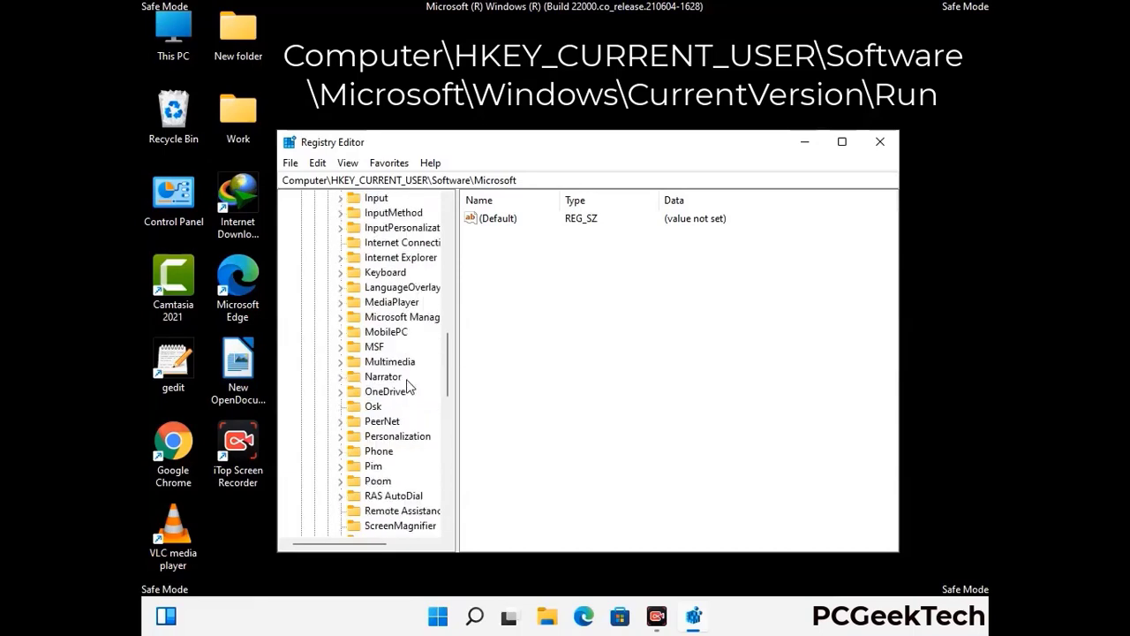
scroll(409, 383, down, 4)
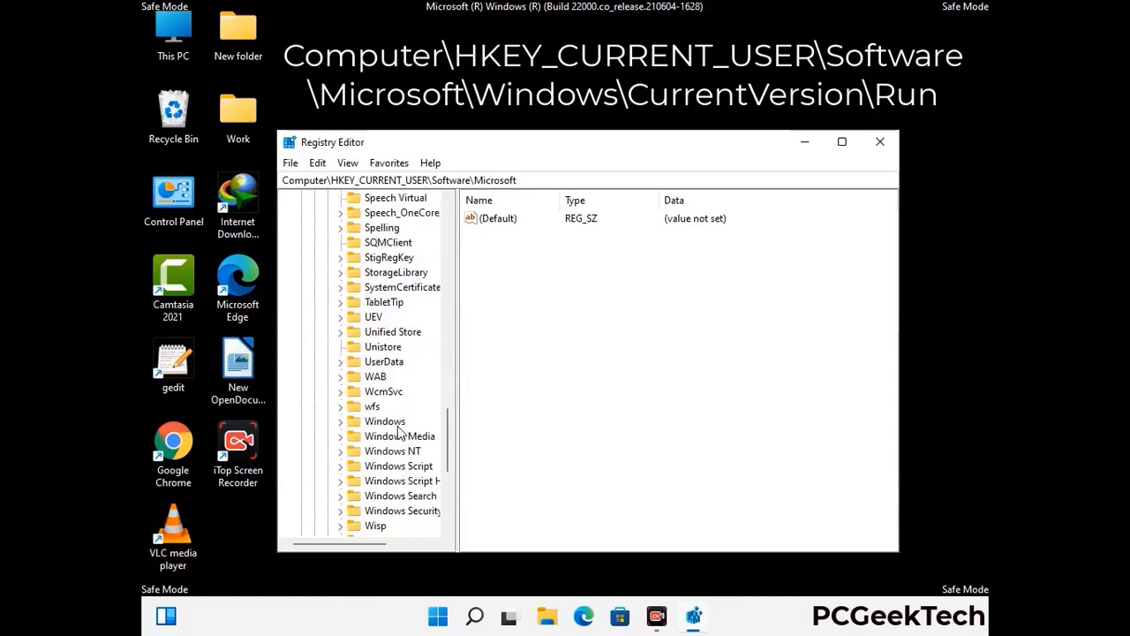
double_click(397, 423)
scroll(411, 417, down, 1)
double_click(410, 407)
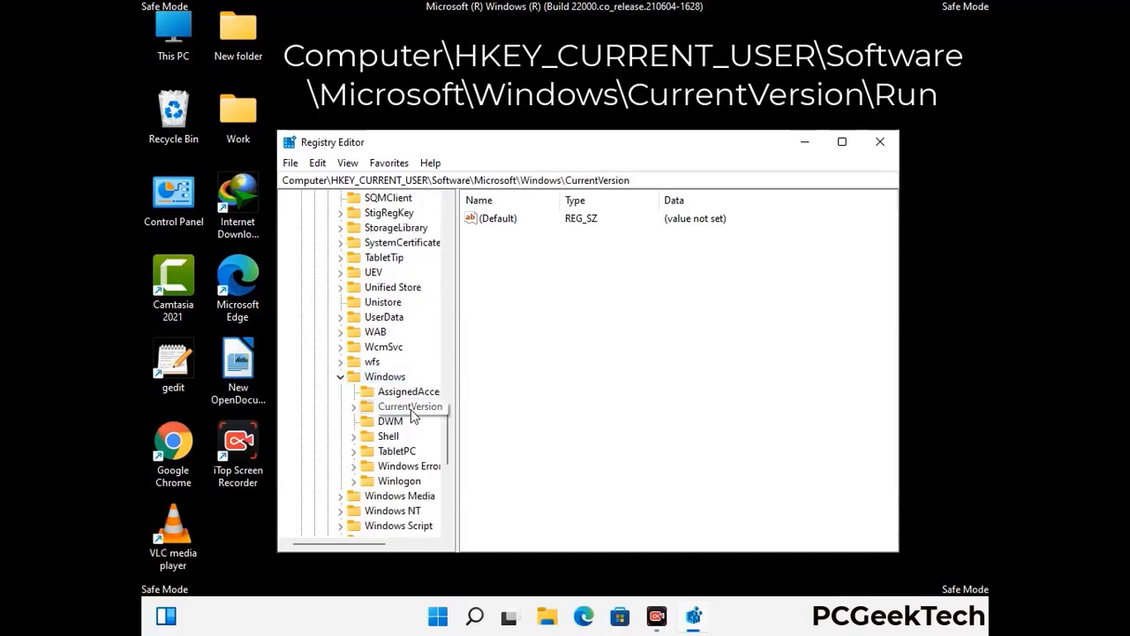
scroll(408, 393, down, 9)
scroll(406, 381, down, 4)
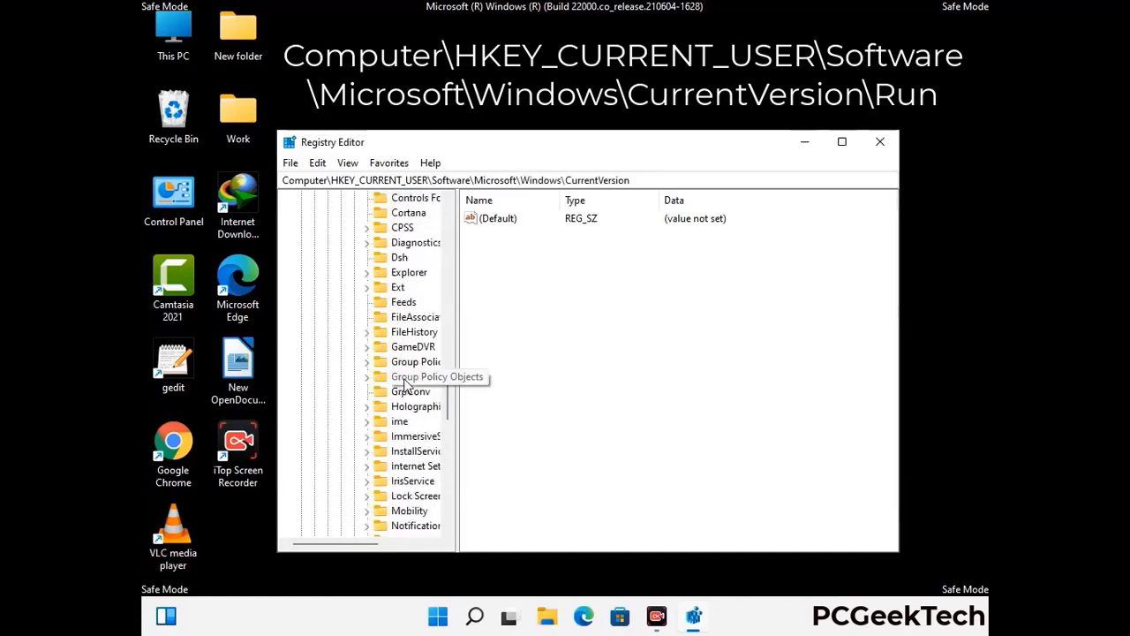
scroll(406, 382, down, 1)
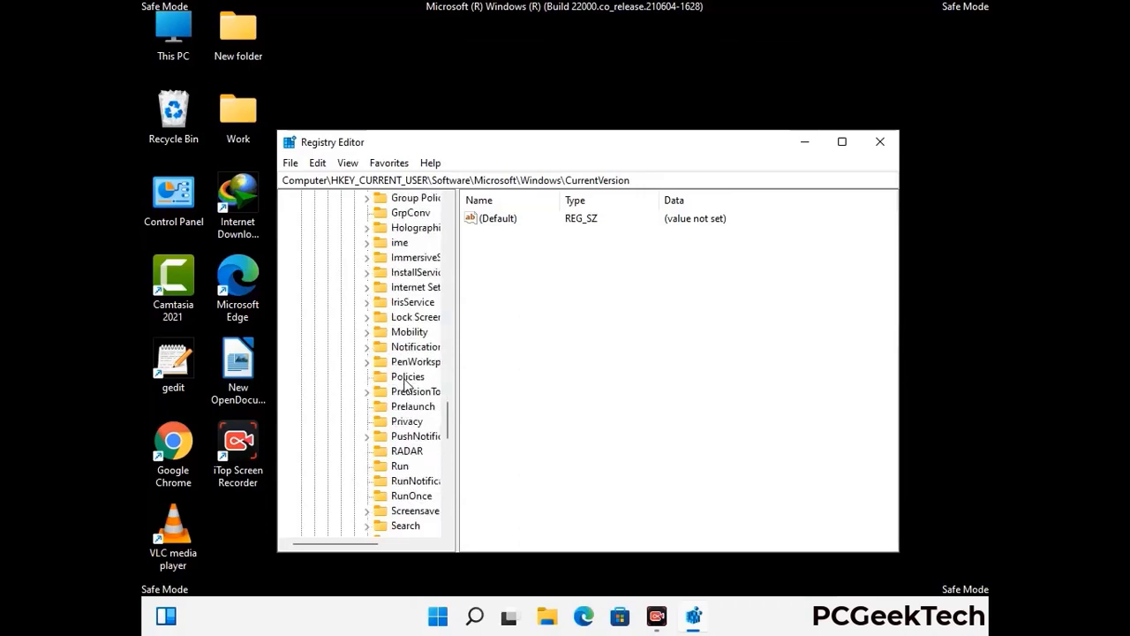
scroll(406, 381, down, 1)
click(400, 421)
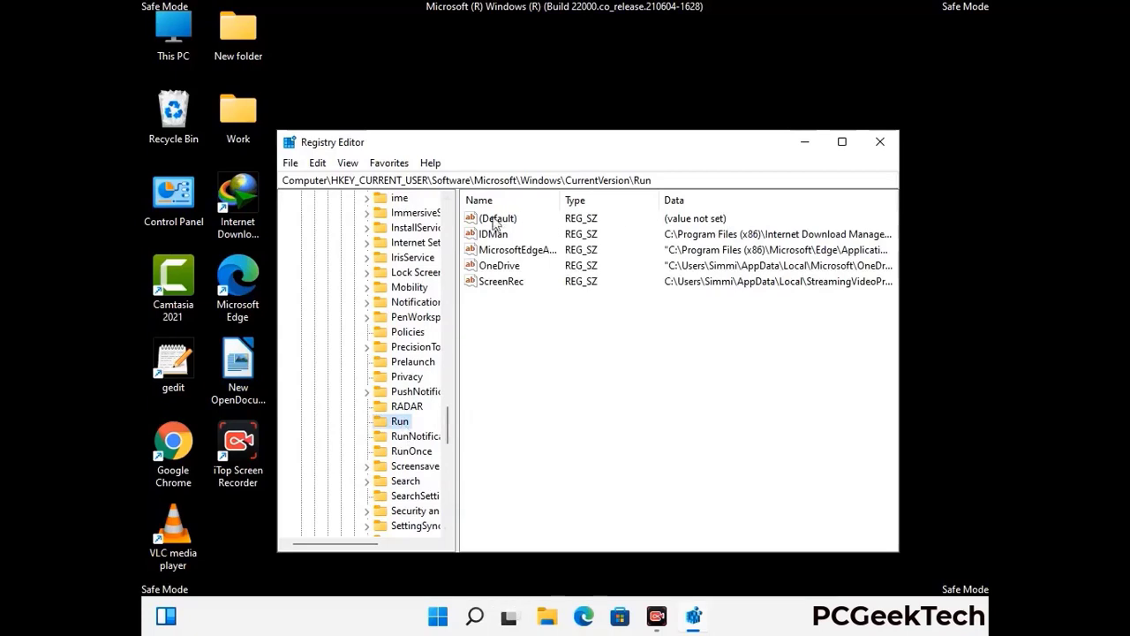
Delete the ScreenRec startup value from the Run key and confirm.
click(499, 287)
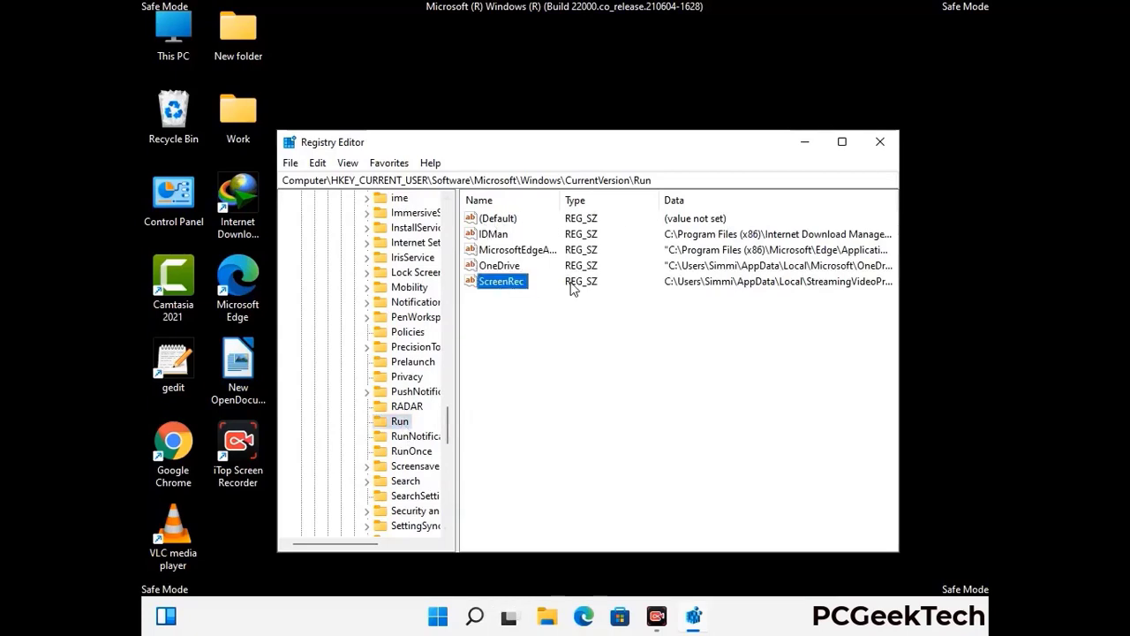
click(511, 287)
right_click(511, 287)
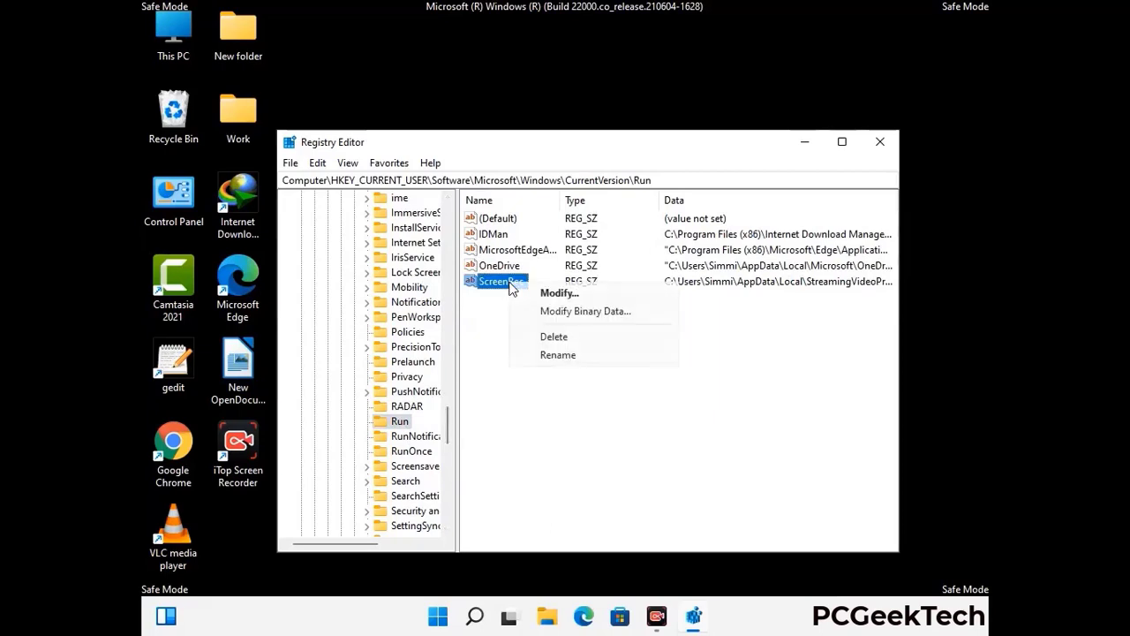
click(543, 338)
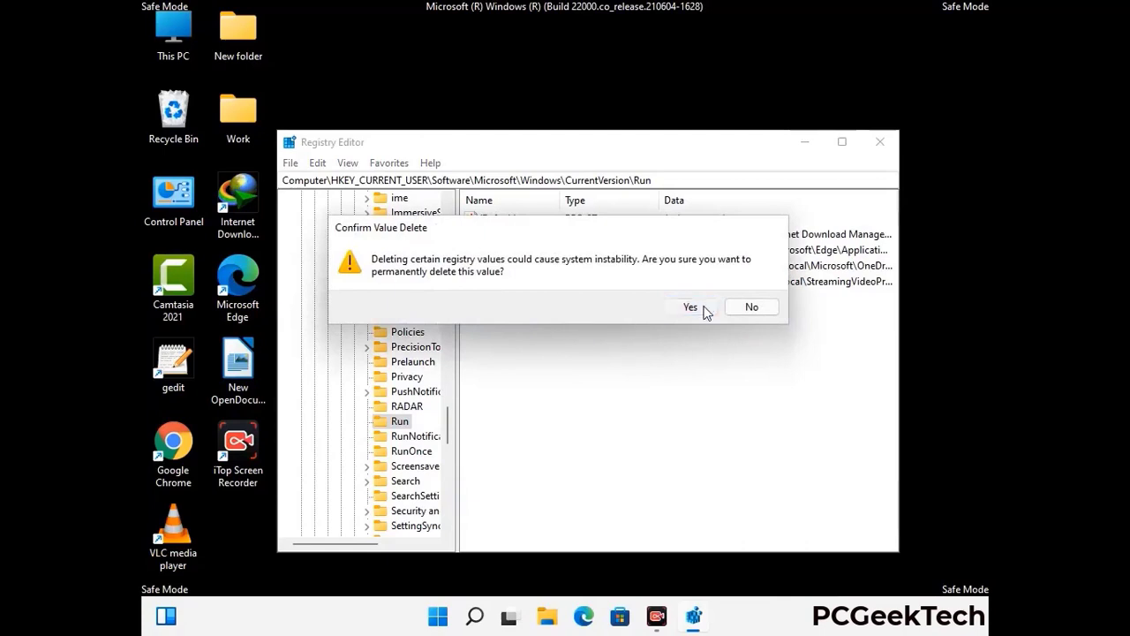
click(706, 310)
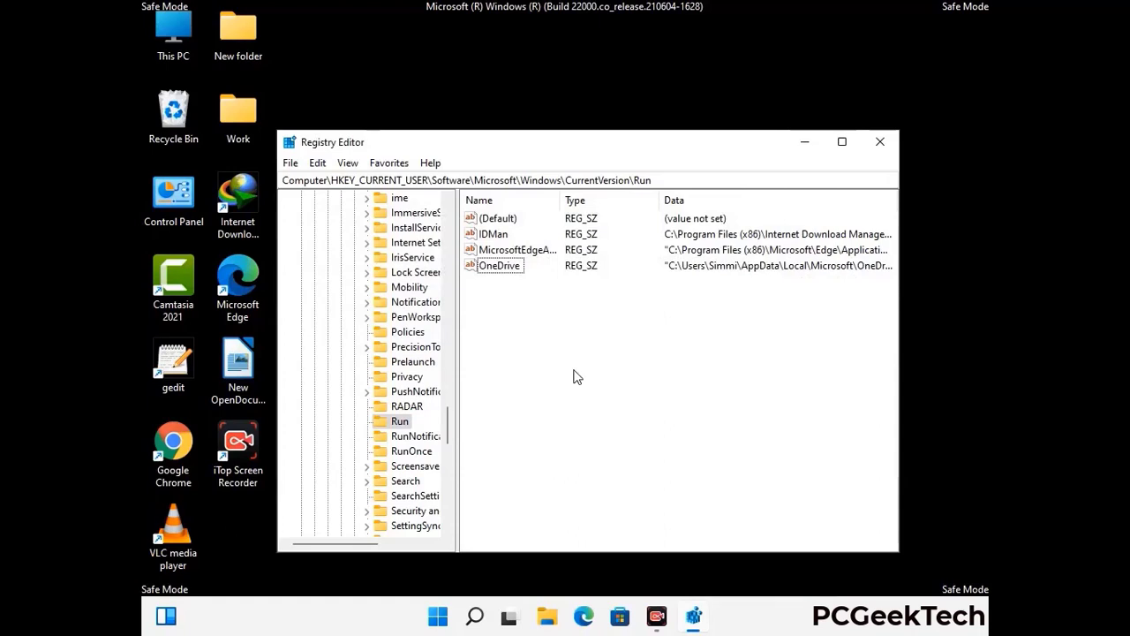
Search the registry for 'Virus Name', stop the search, and close Registry Editor.
key(ctrl+f)
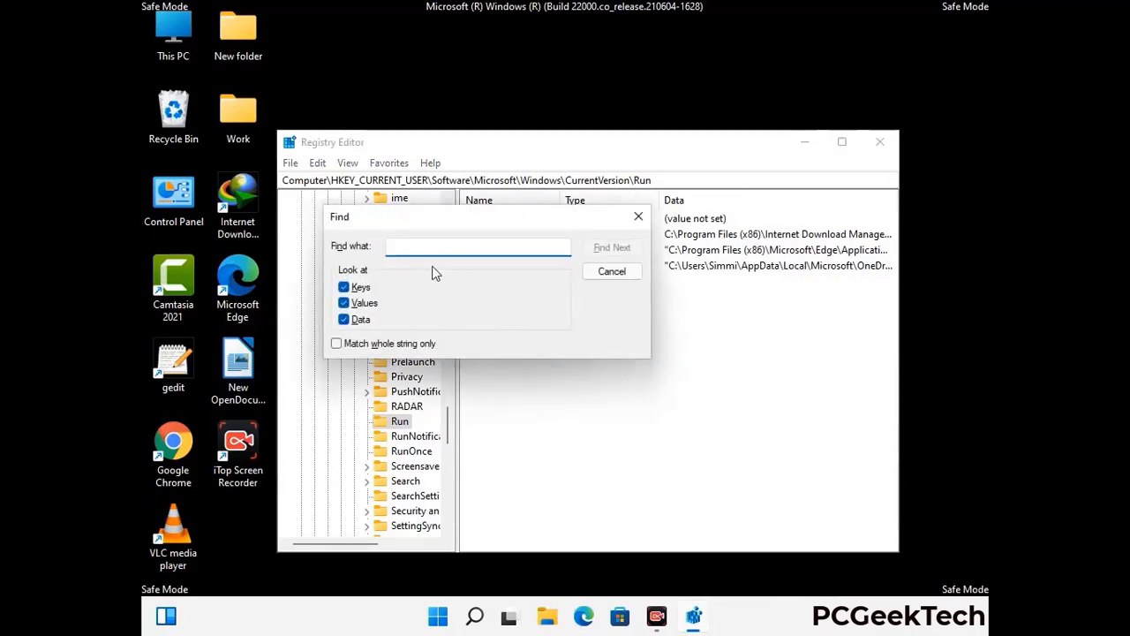
text(Virus Name)
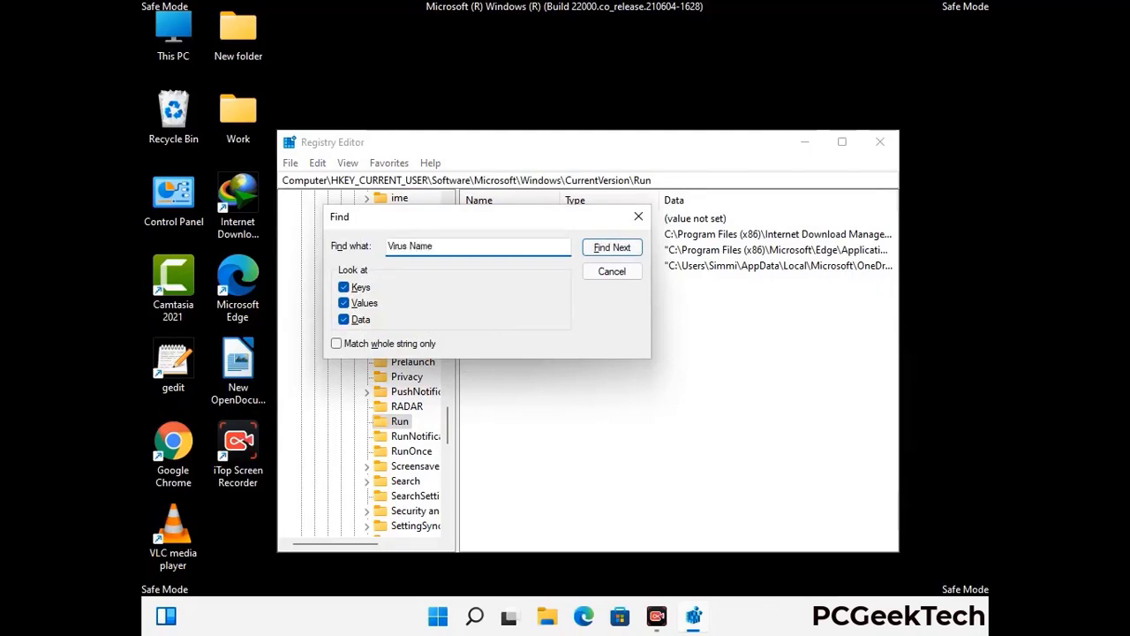
click(602, 249)
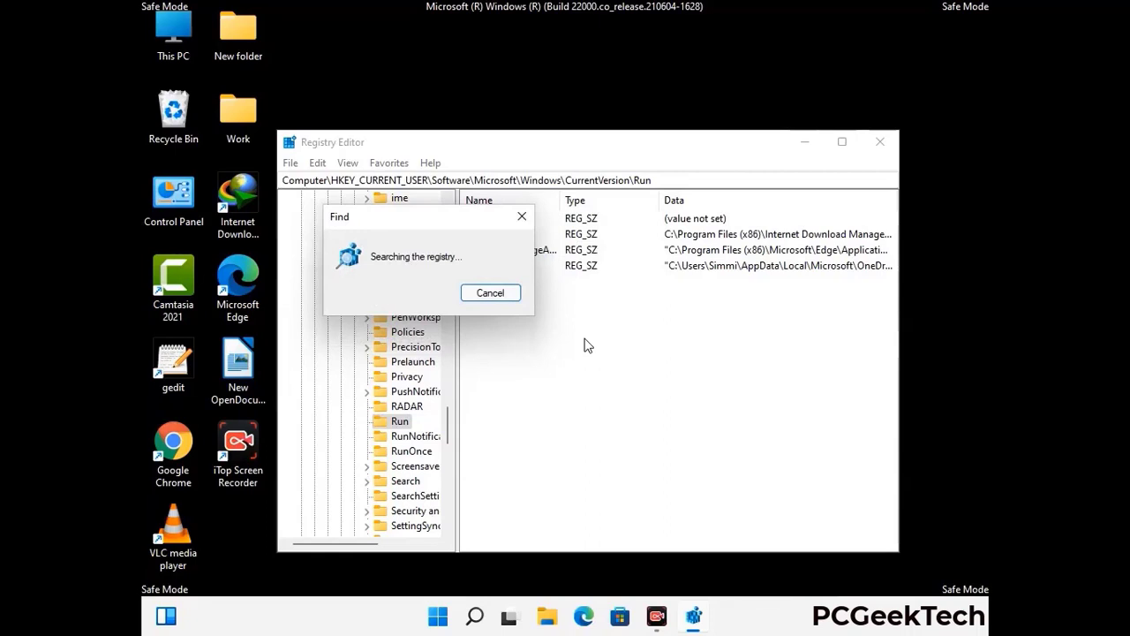
click(524, 219)
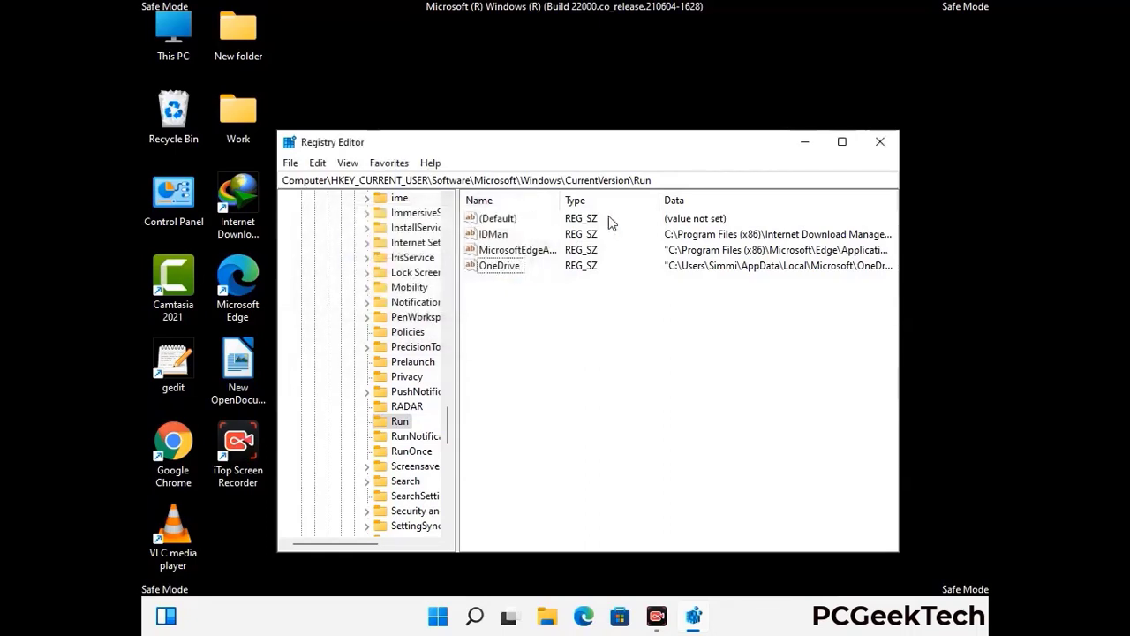
click(884, 148)
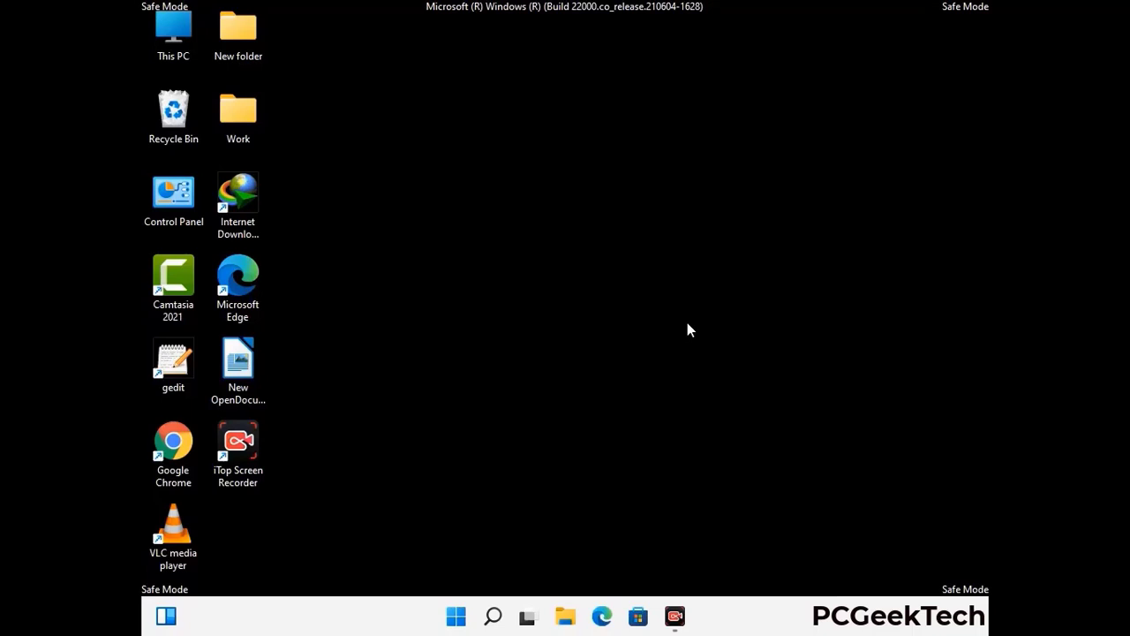
Launch msconfig and uncheck Safe boot on the Boot tab.
key(super+r)
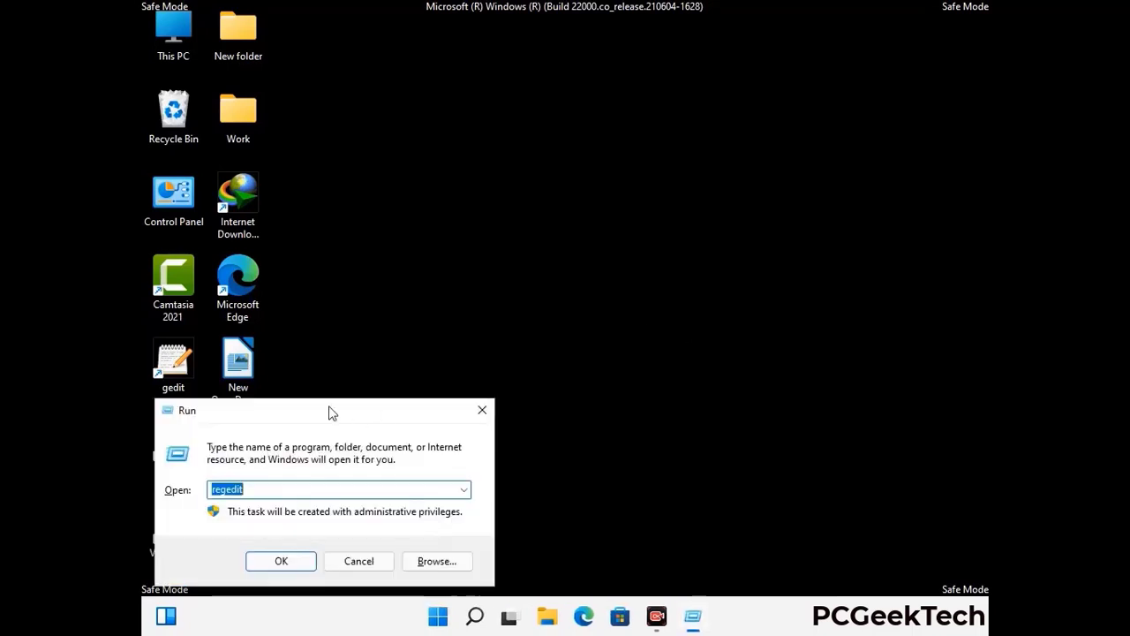
drag(332, 413, 581, 177)
text(msconfig)
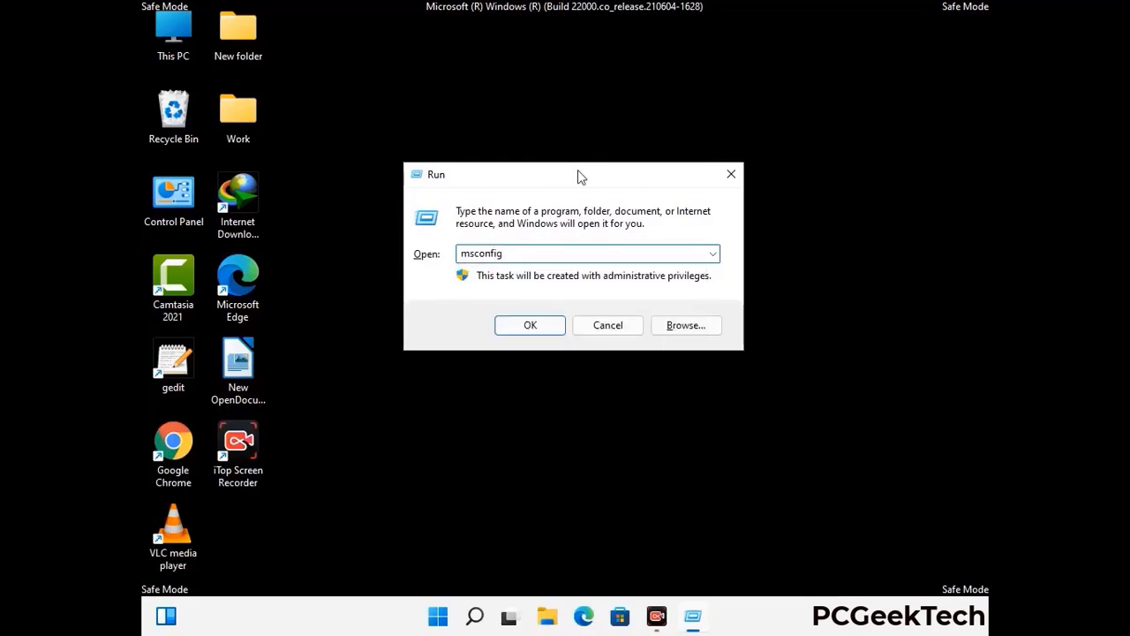
click(527, 326)
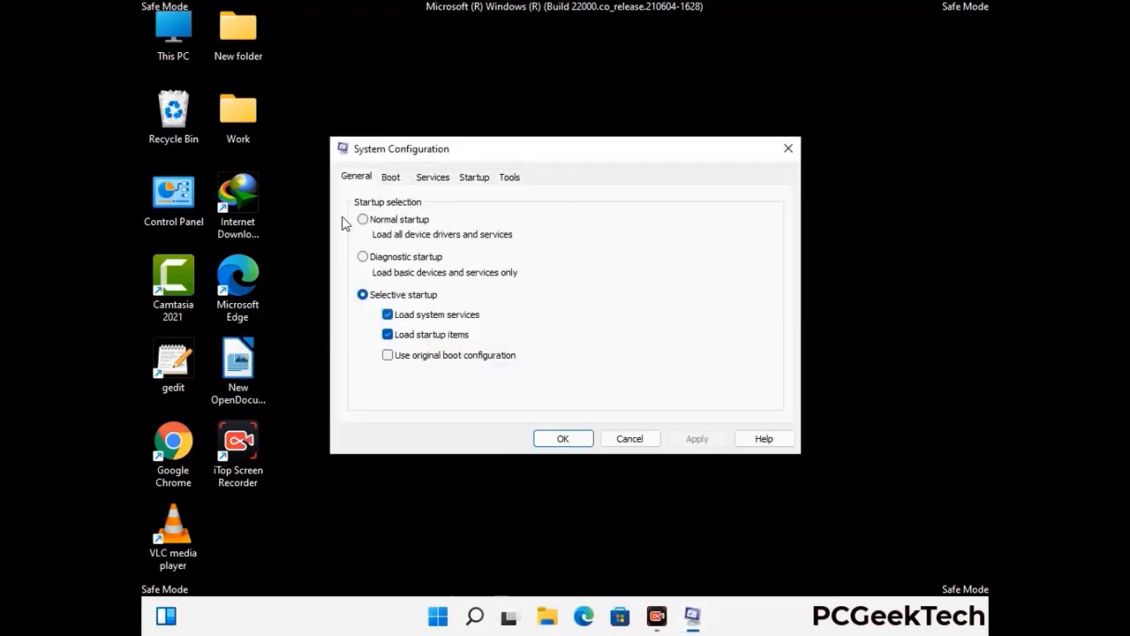
click(390, 179)
click(366, 336)
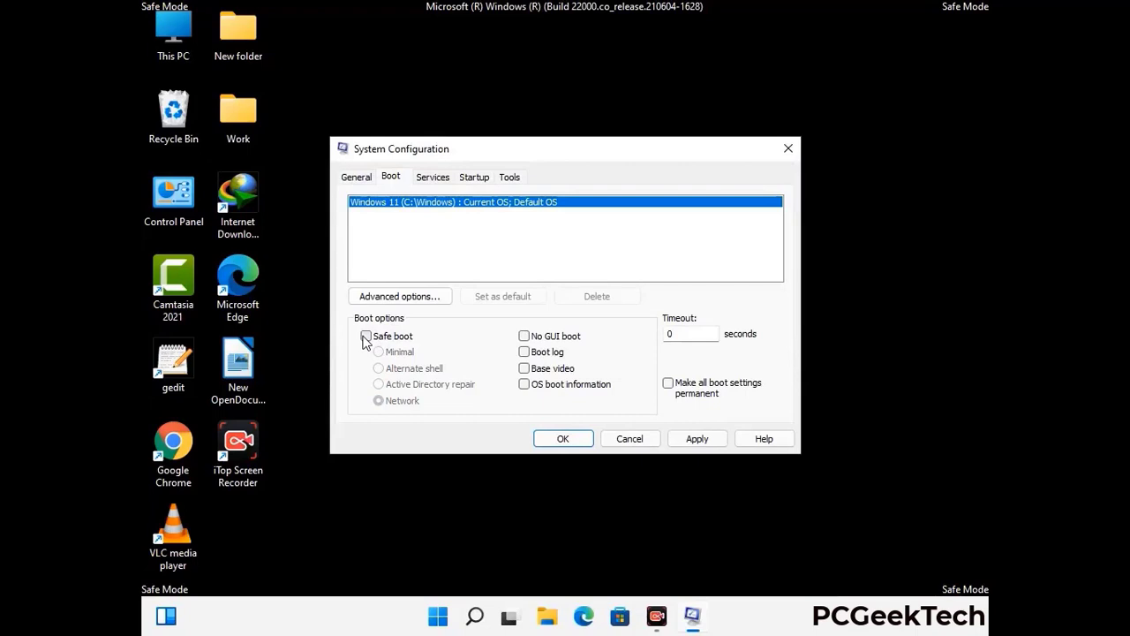